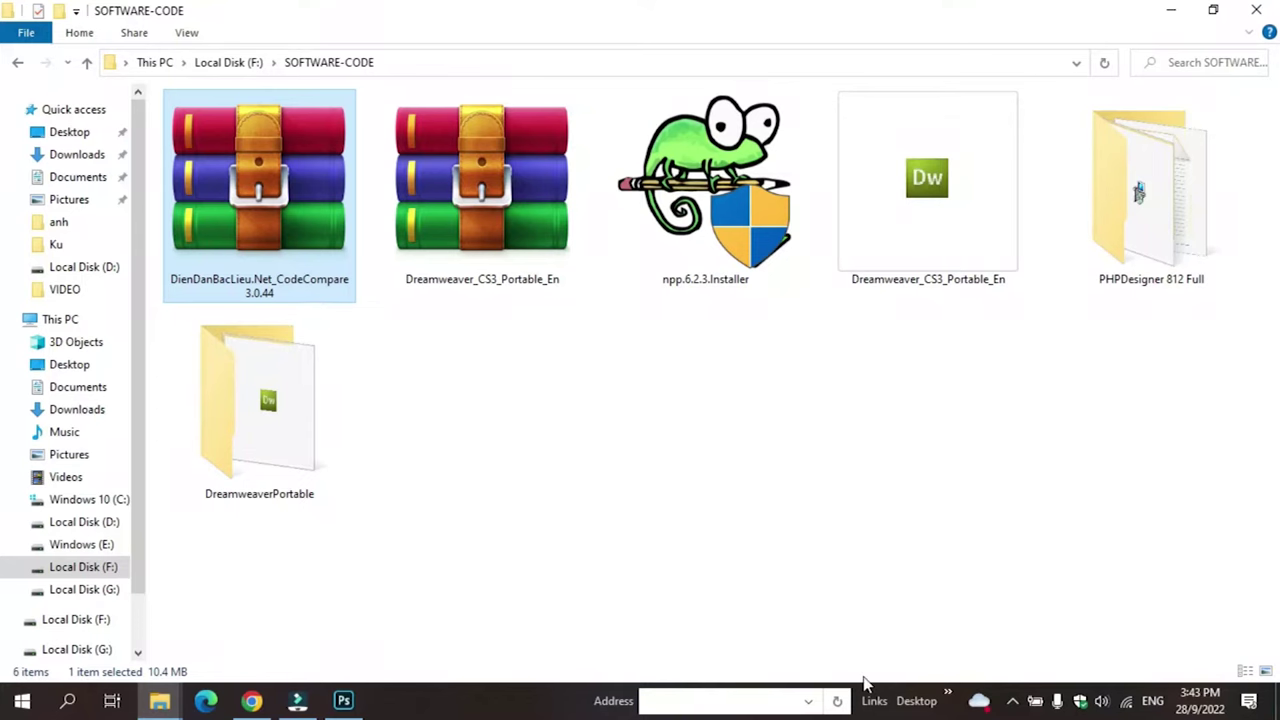
# Try to permanently delete the DienDanBacLieu.Net_CodeCompare3.0.44 archive with administrator permission
pyautogui.click(476, 426)
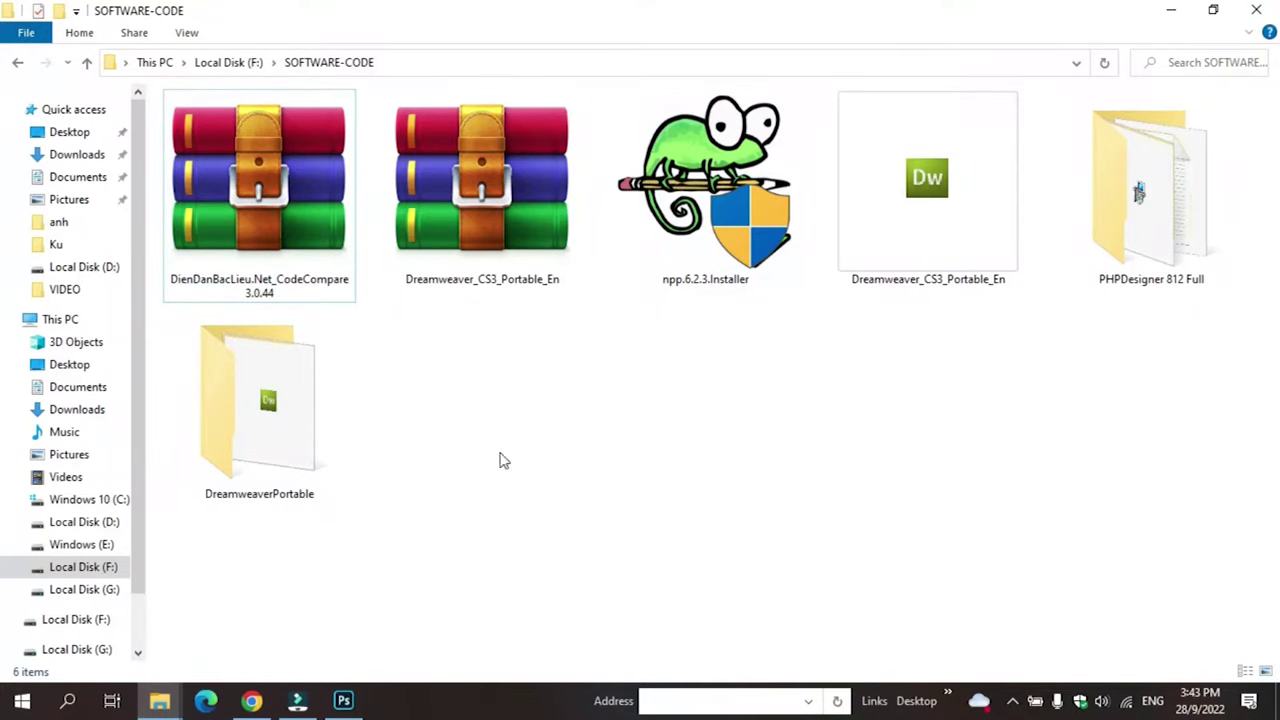
pyautogui.click(242, 250)
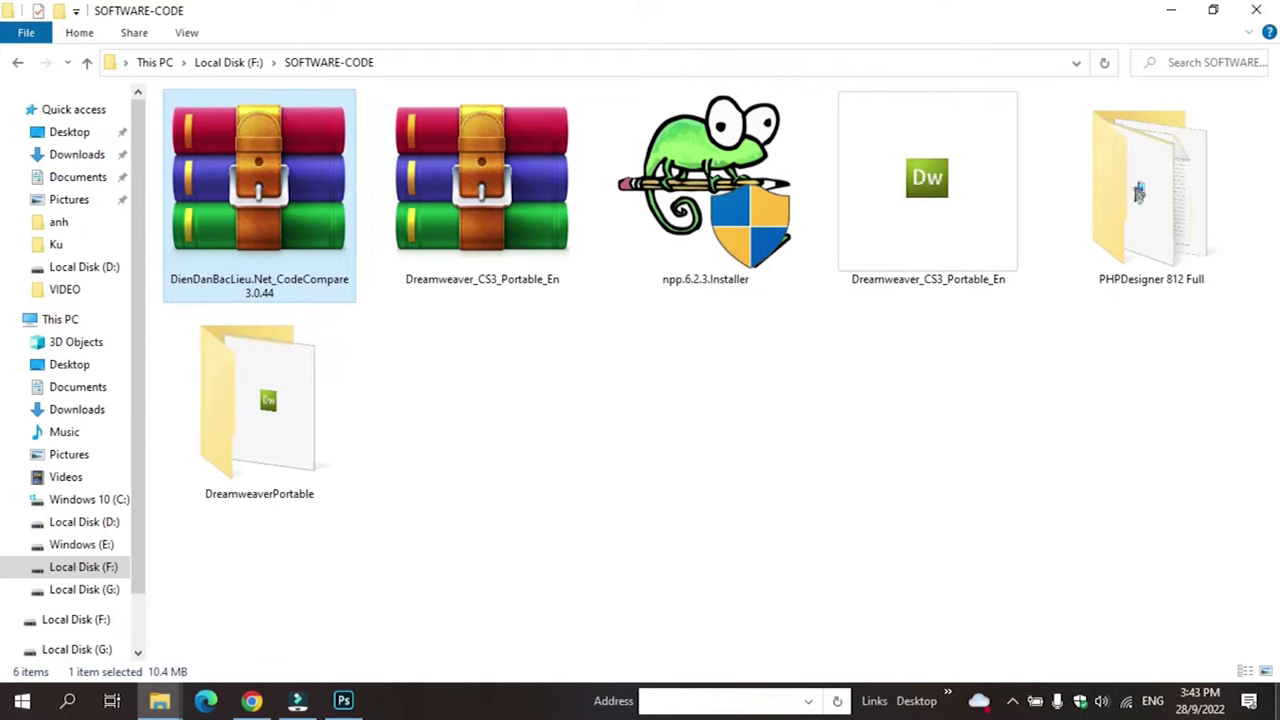
pyautogui.hotkey('shift', 'Delete')
pyautogui.press('Return')
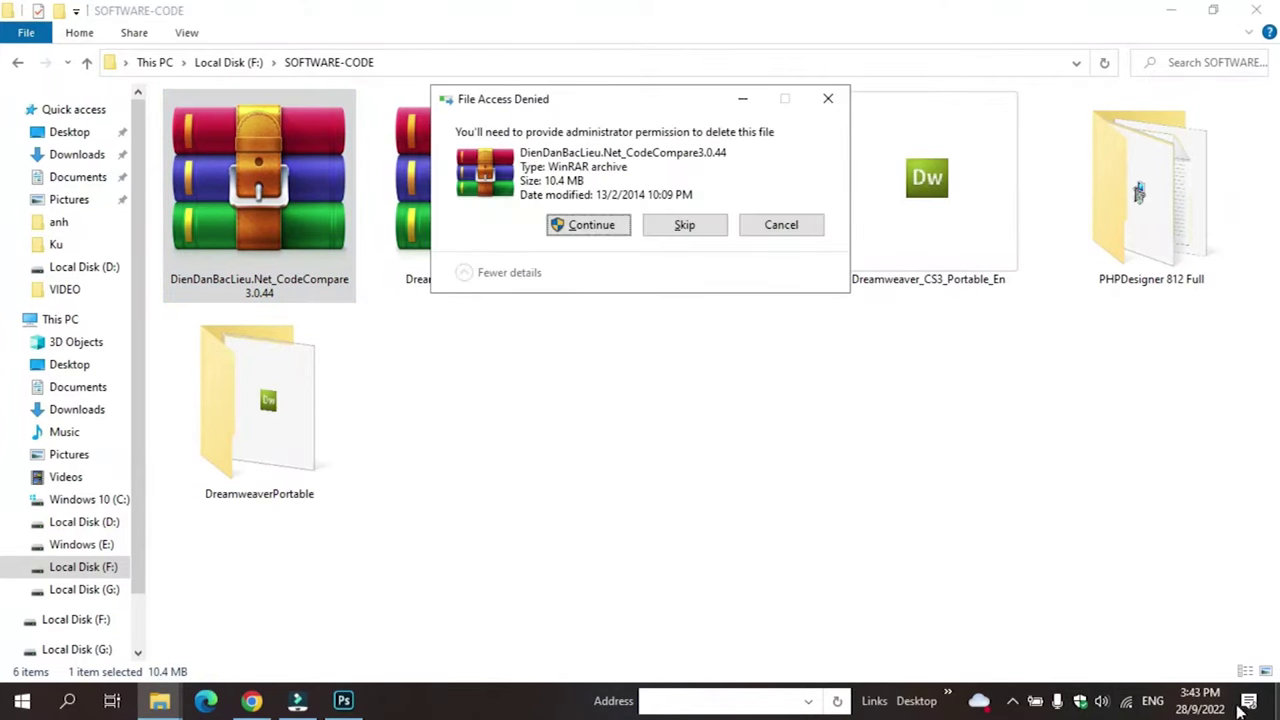
pyautogui.click(603, 224)
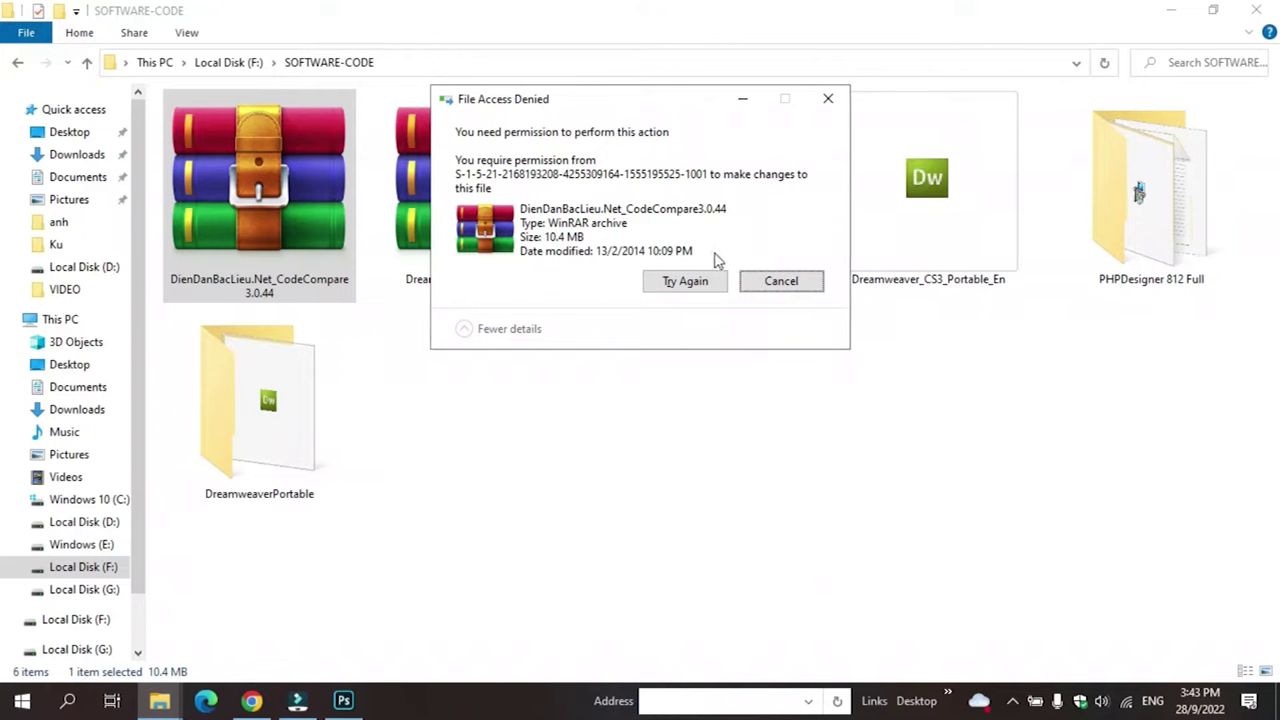
pyautogui.click(779, 280)
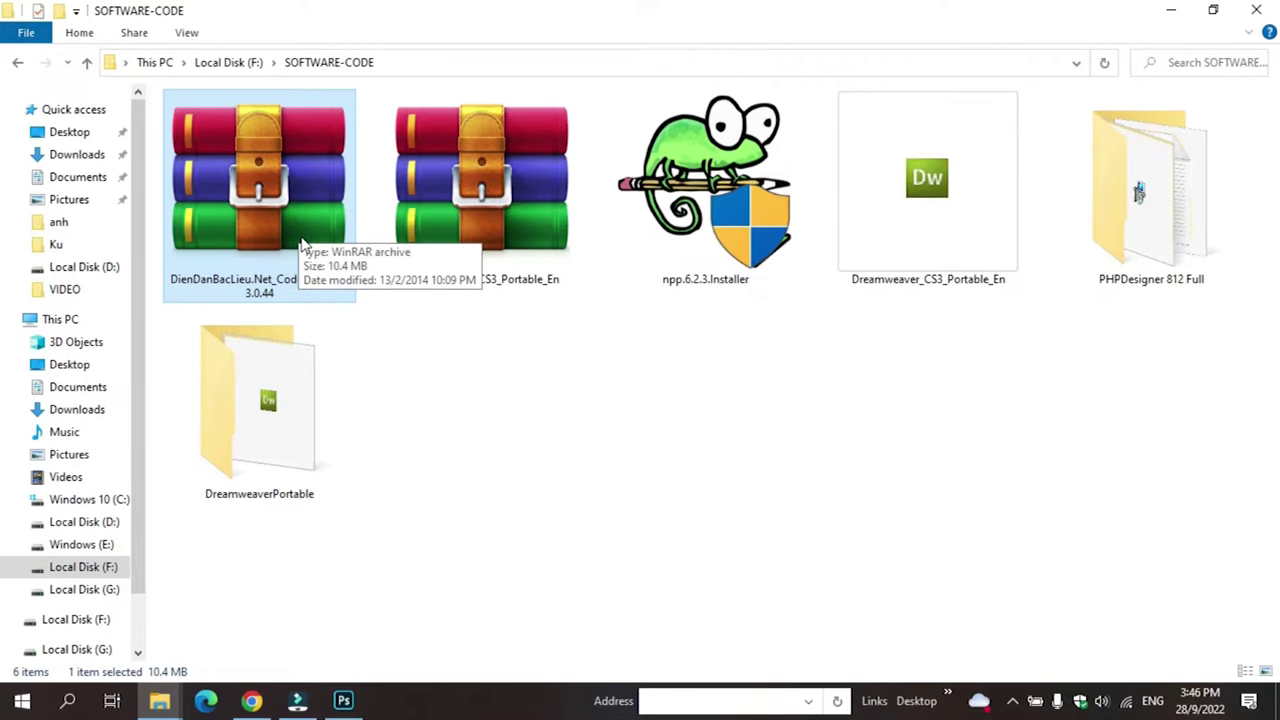
# Open the advanced security settings of the DienDanBacLieu.Net_CodeCompare3.0.44 archive and highlight its current owner
pyautogui.rightClick(321, 220)
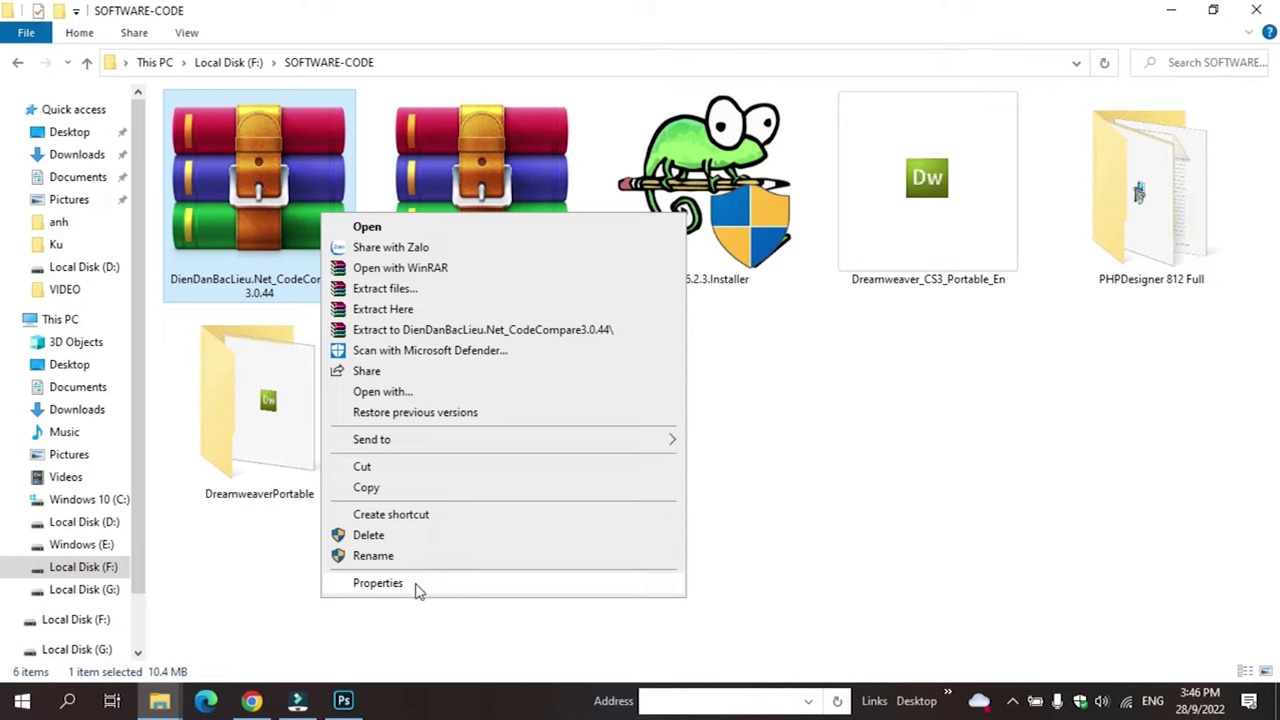
pyautogui.click(378, 583)
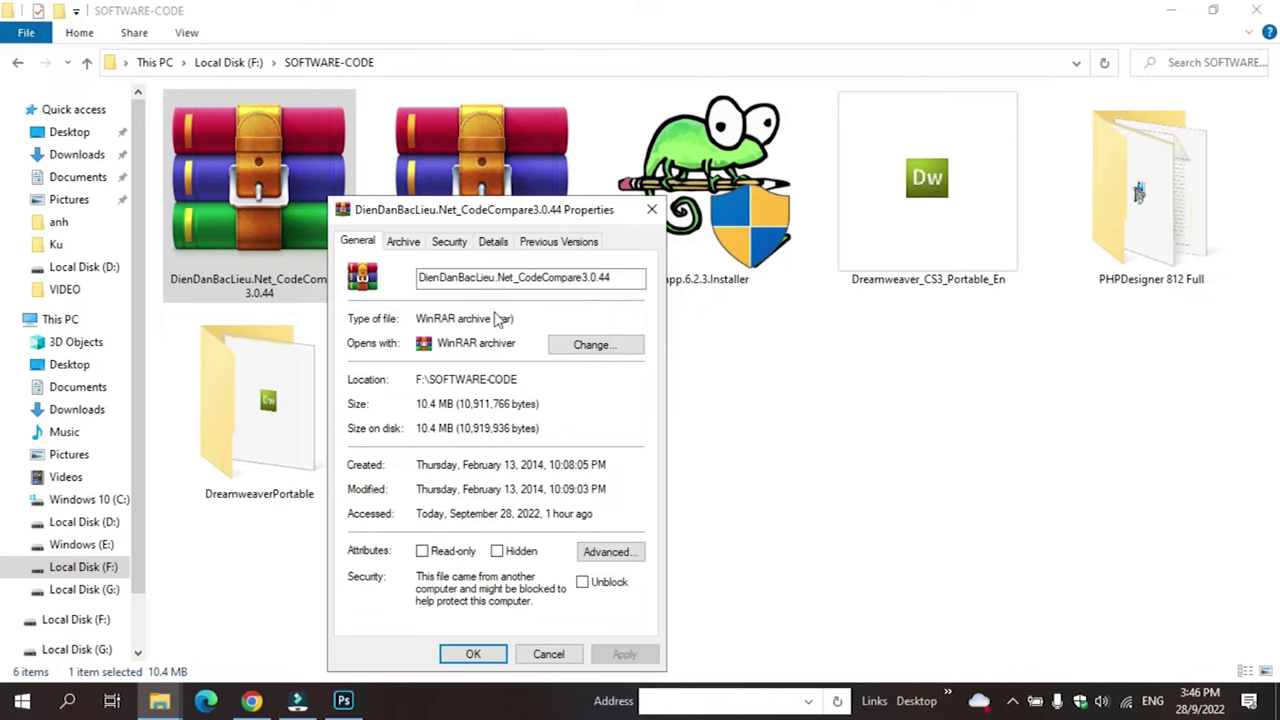
pyautogui.click(450, 245)
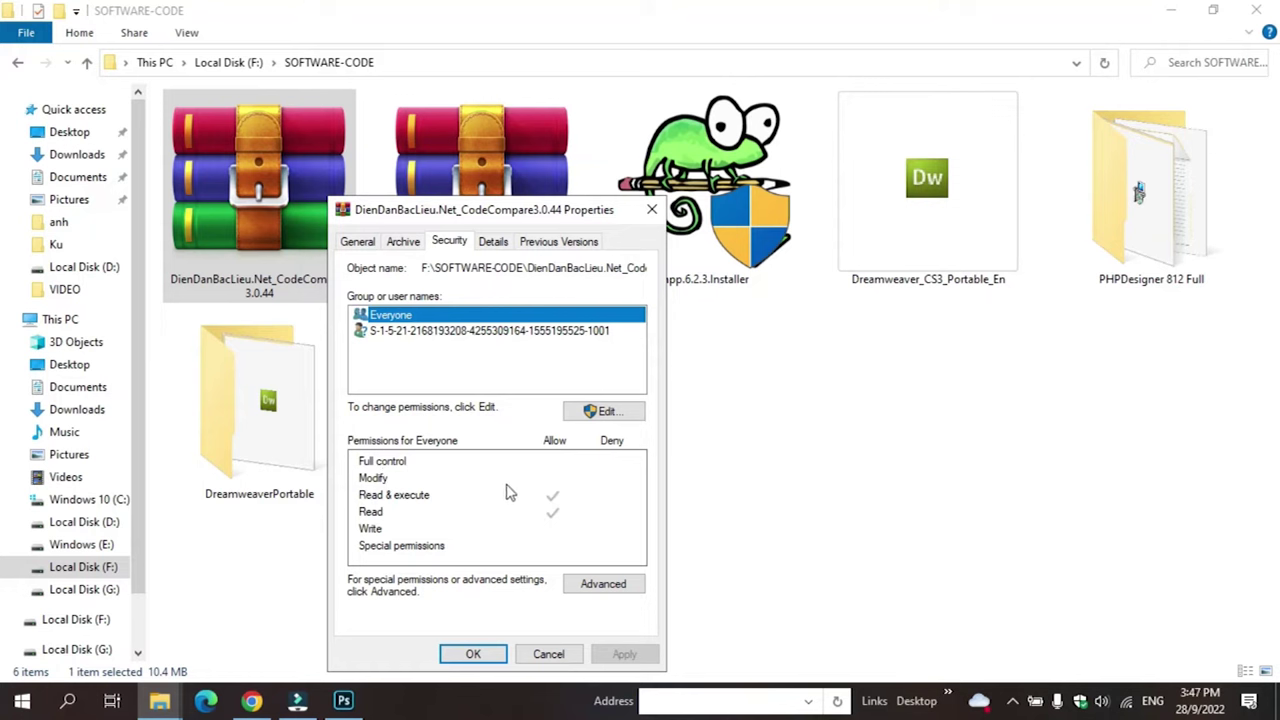
pyautogui.click(621, 593)
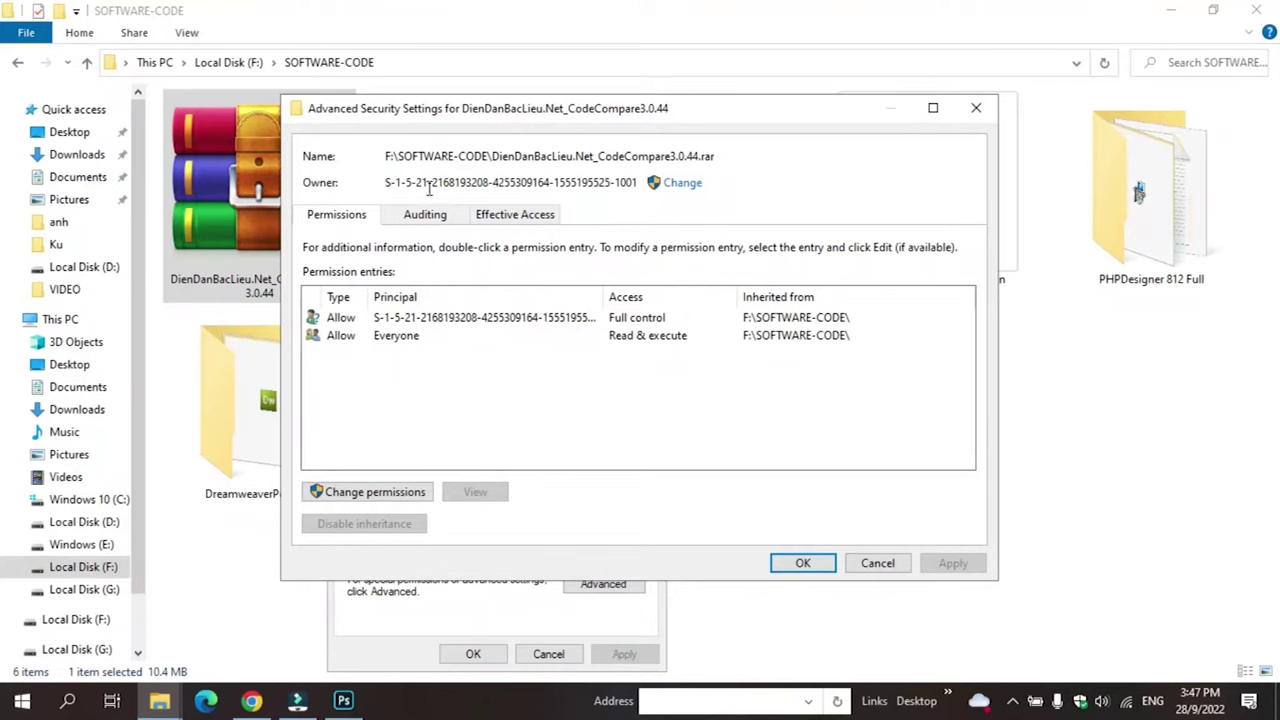
pyautogui.moveTo(383, 182); pyautogui.dragTo(634, 181)
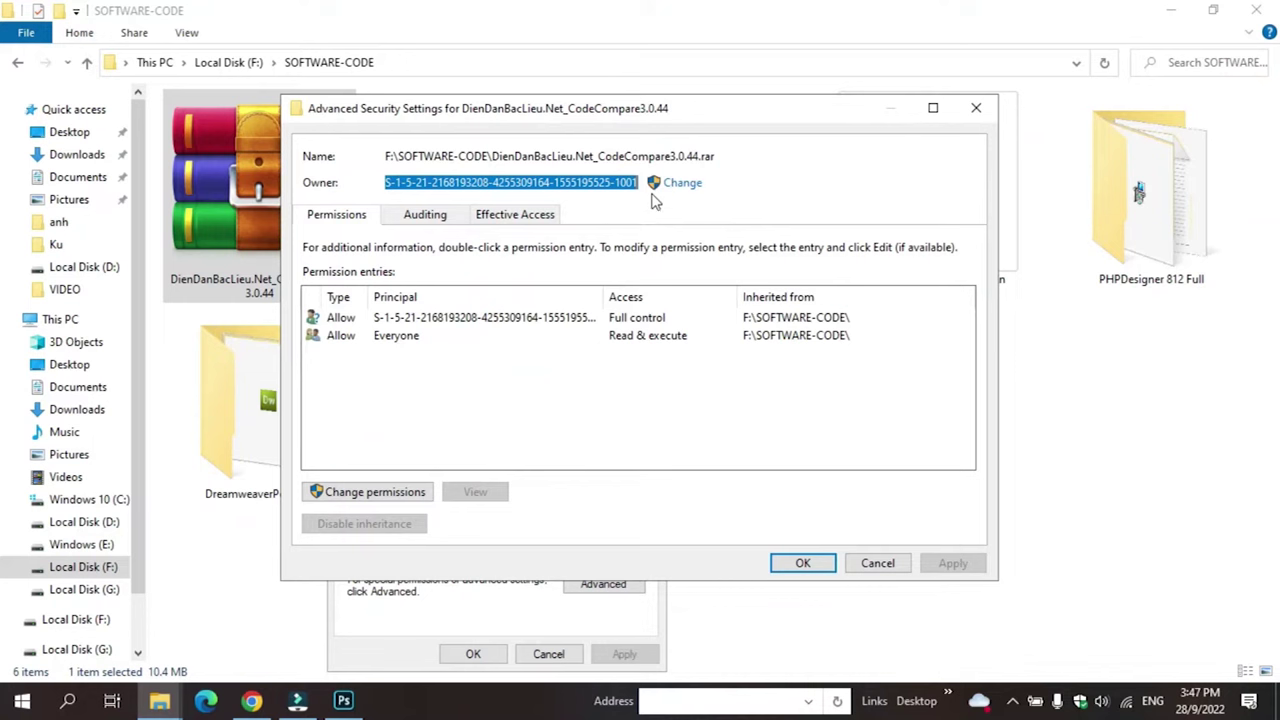
# Change the owner of the CodeCompare archive to Everyone, checking the name, and apply the change
pyautogui.click(684, 184)
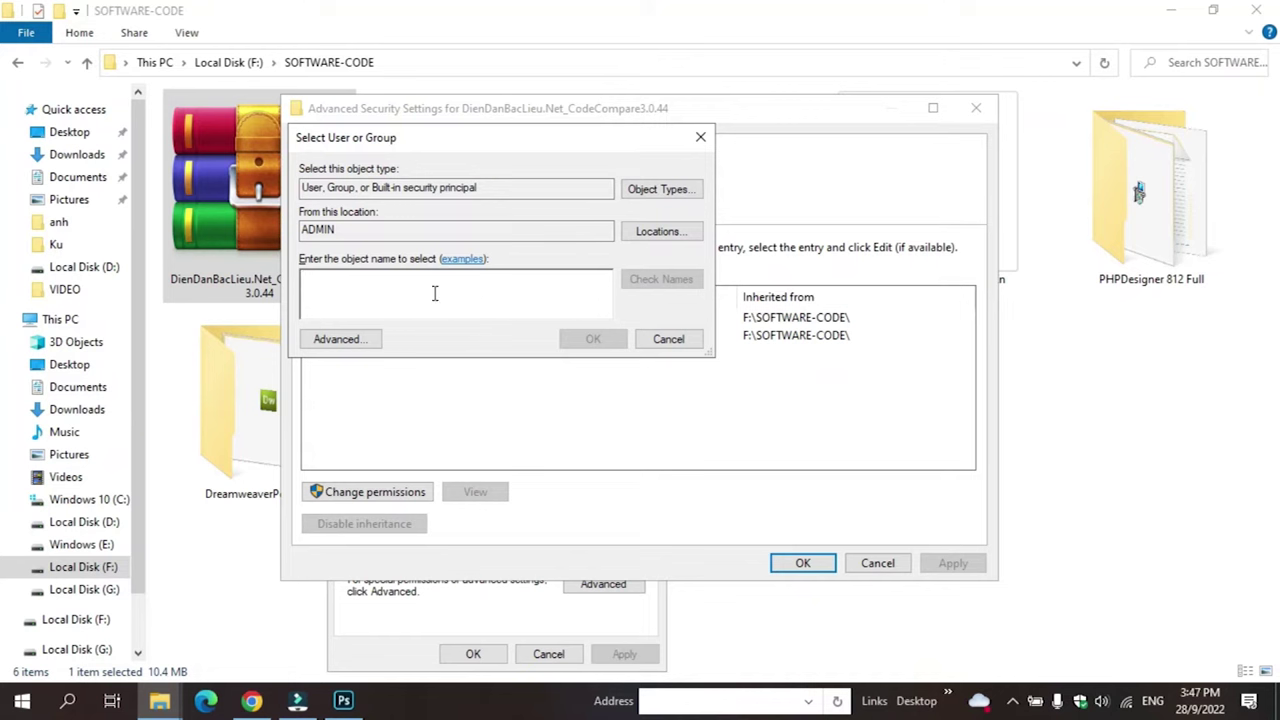
pyautogui.write('e')
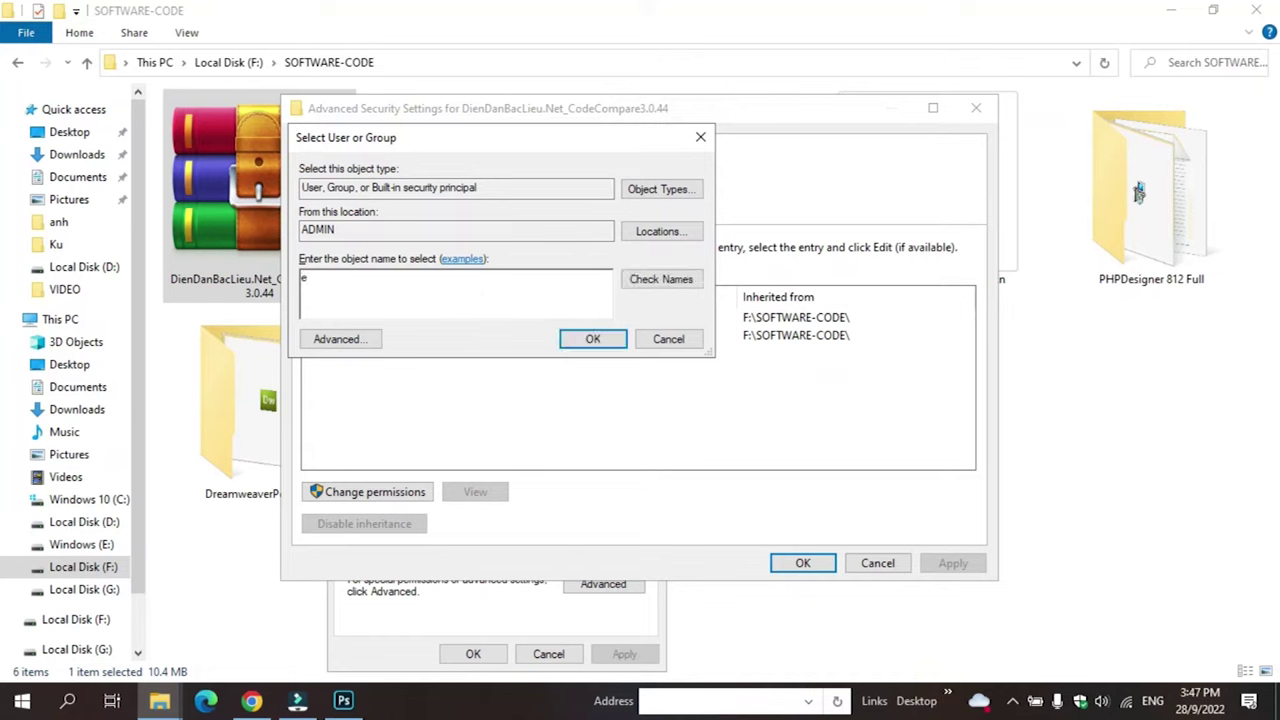
pyautogui.press('BackSpace')
pyautogui.write('E')
pyautogui.click(632, 279)
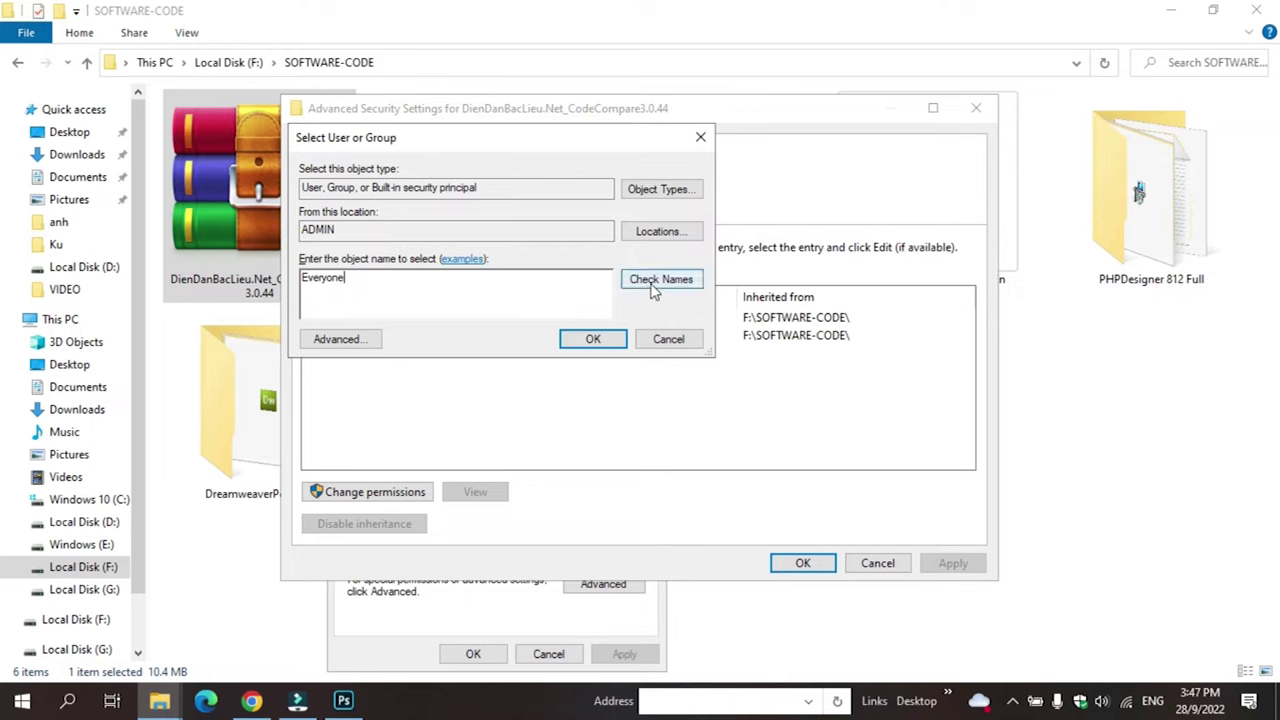
pyautogui.click(590, 340)
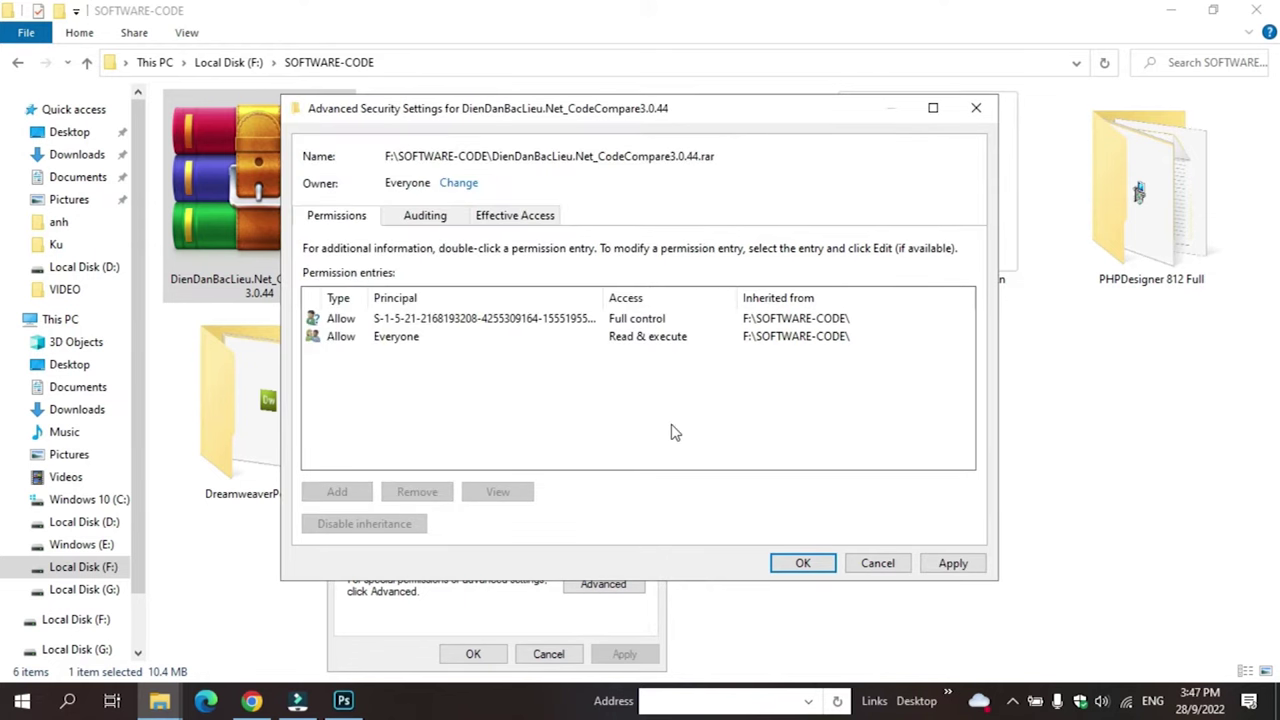
pyautogui.click(396, 340)
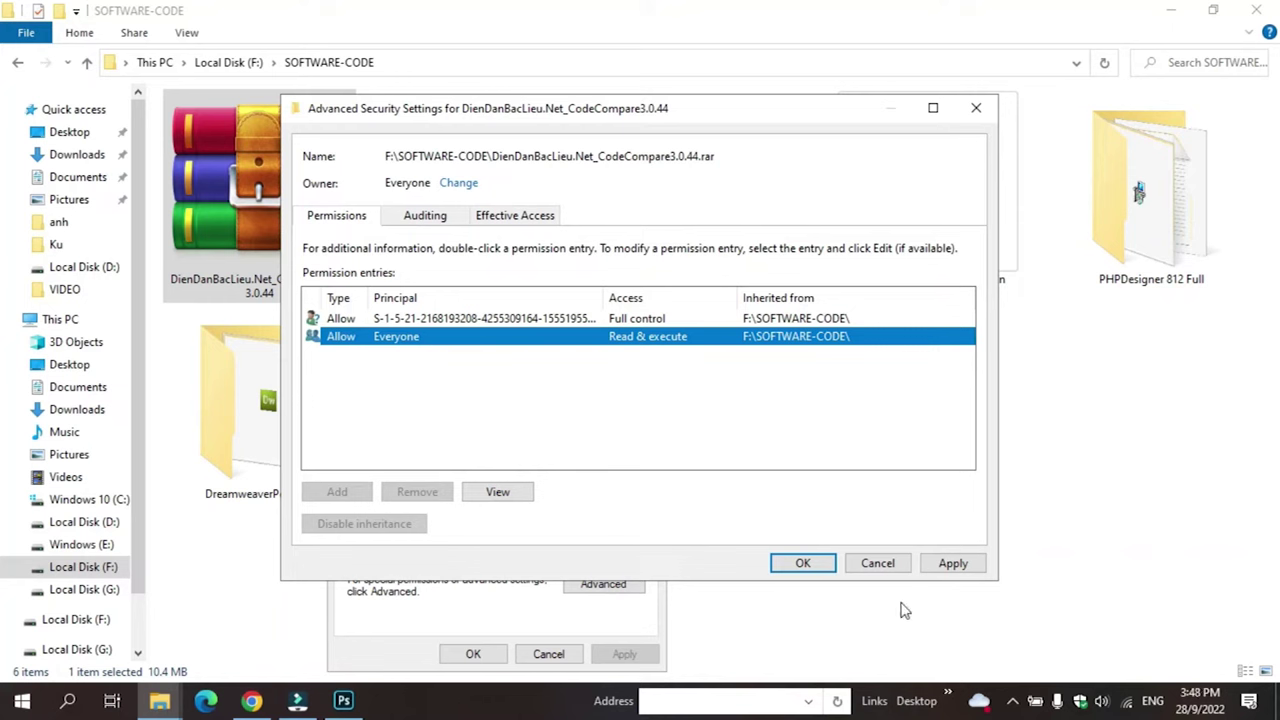
pyautogui.click(955, 566)
pyautogui.click(797, 421)
pyautogui.click(810, 564)
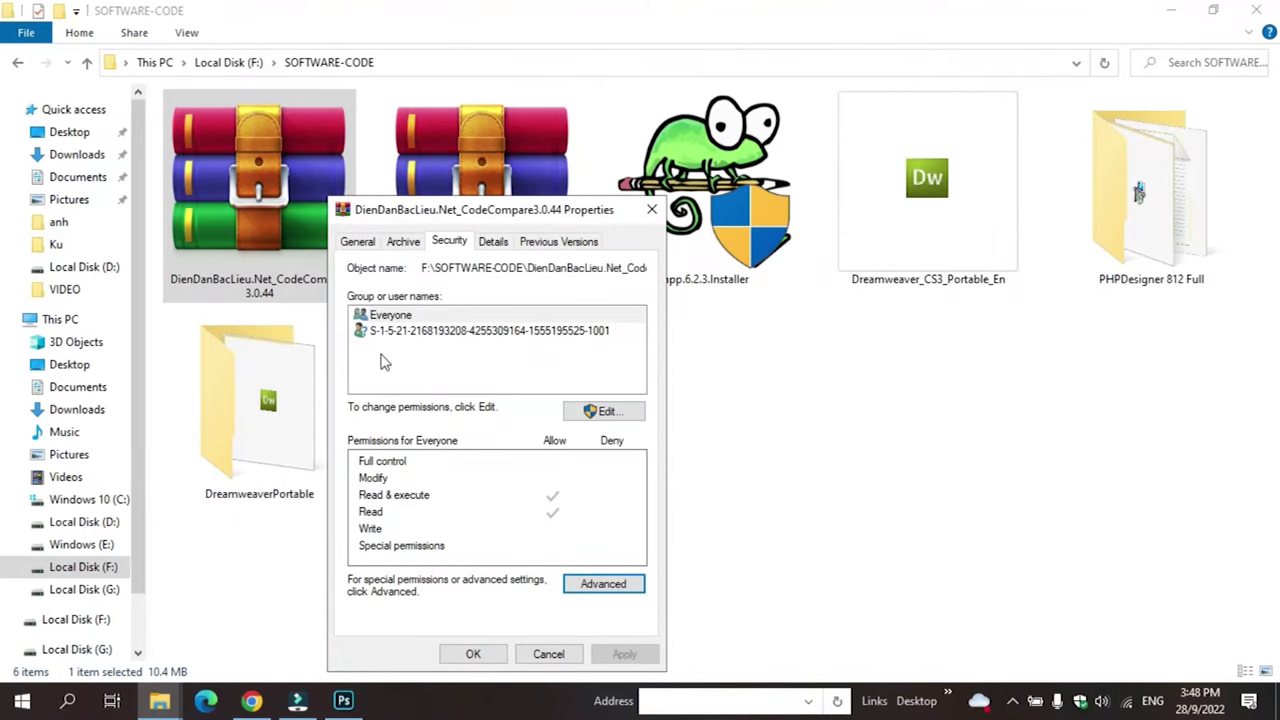
# Allow Everyone Full control over the CodeCompare archive, apply the permissions and close its properties
pyautogui.click(392, 317)
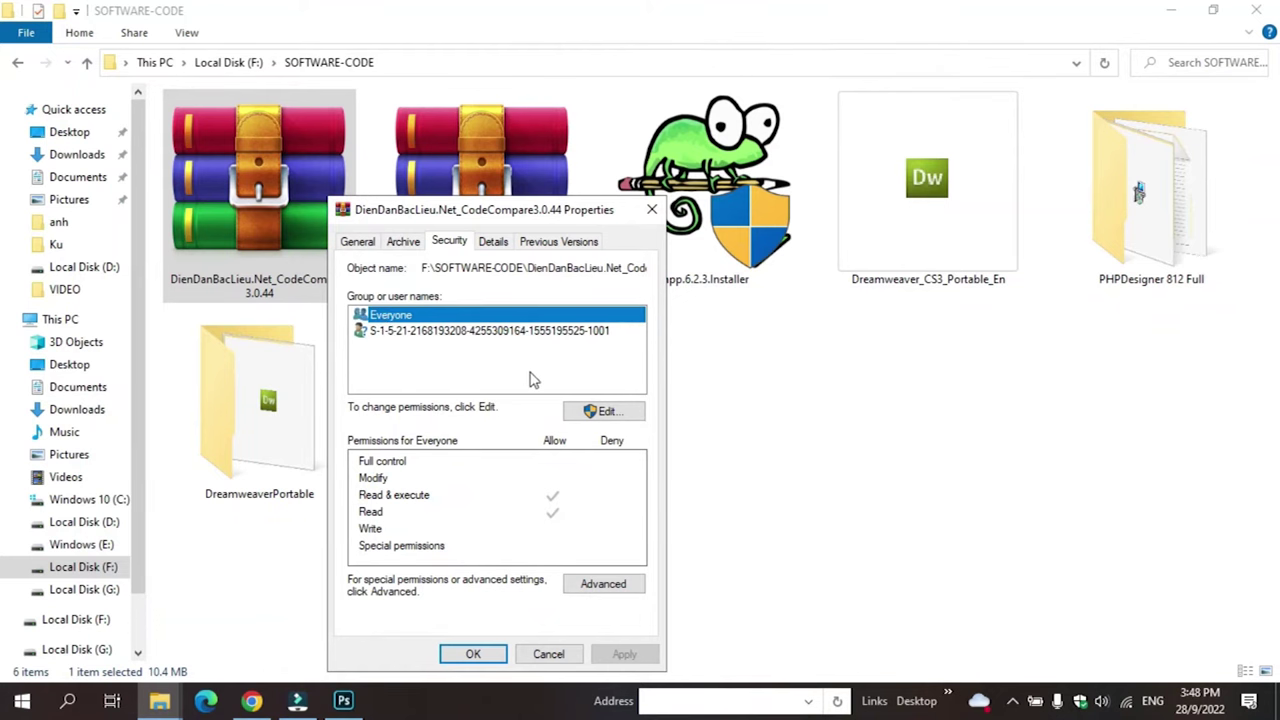
pyautogui.click(592, 414)
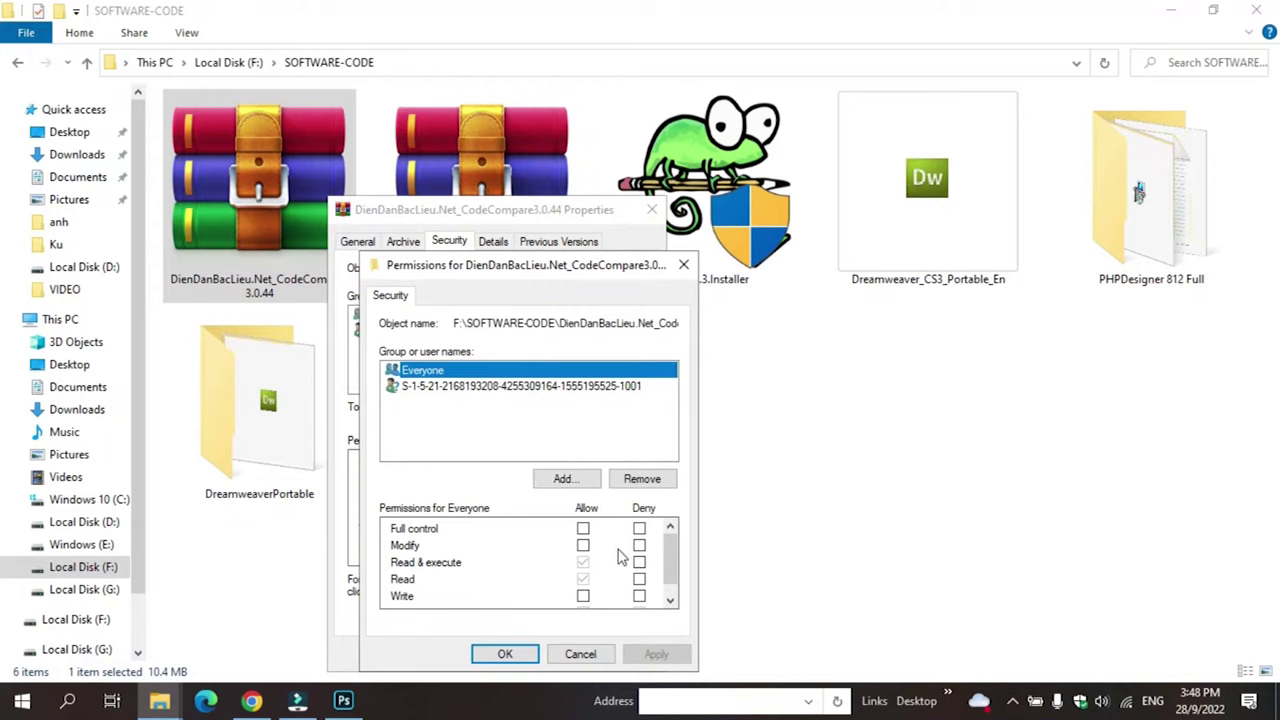
pyautogui.click(683, 265)
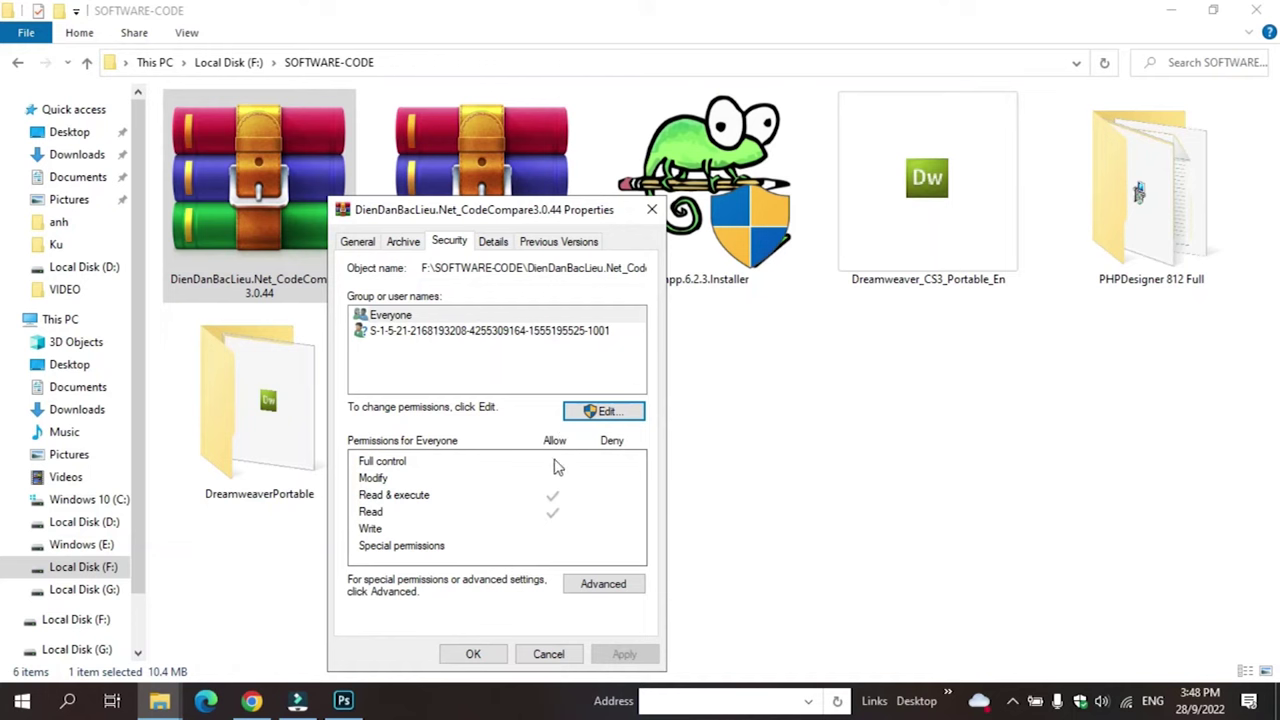
pyautogui.click(603, 411)
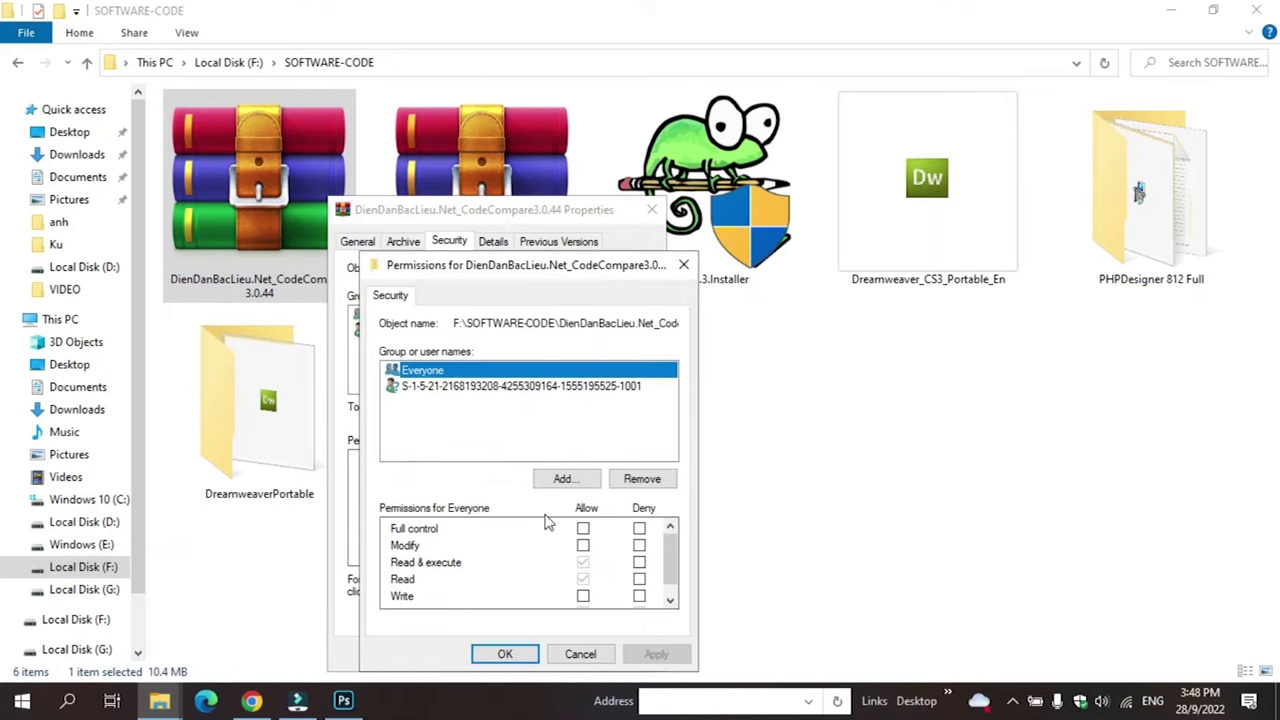
pyautogui.click(583, 528)
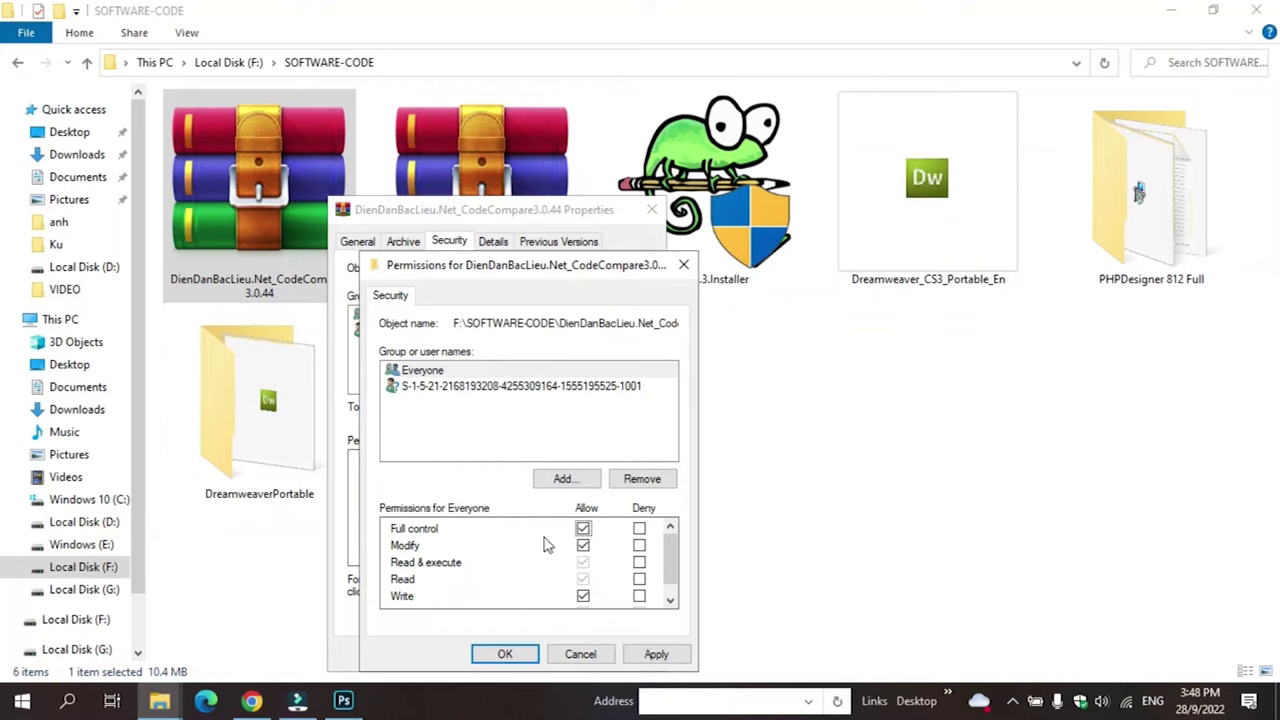
pyautogui.click(652, 660)
pyautogui.click(517, 657)
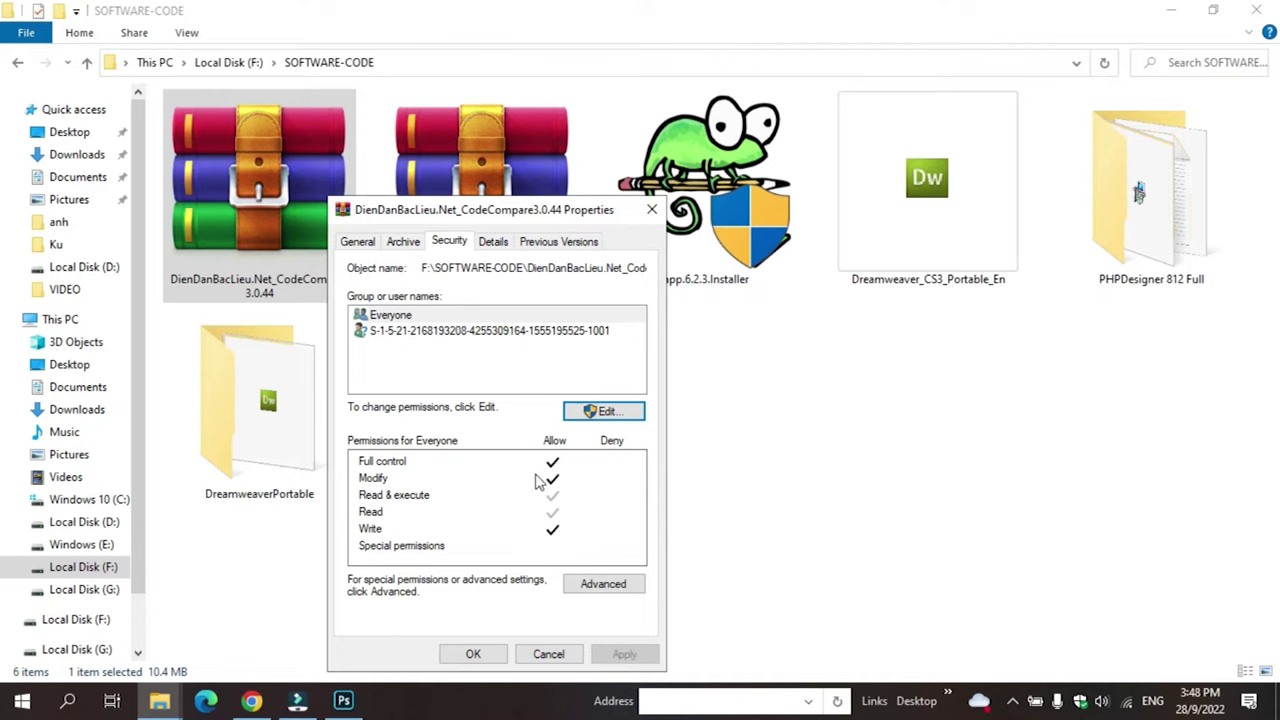
pyautogui.click(472, 654)
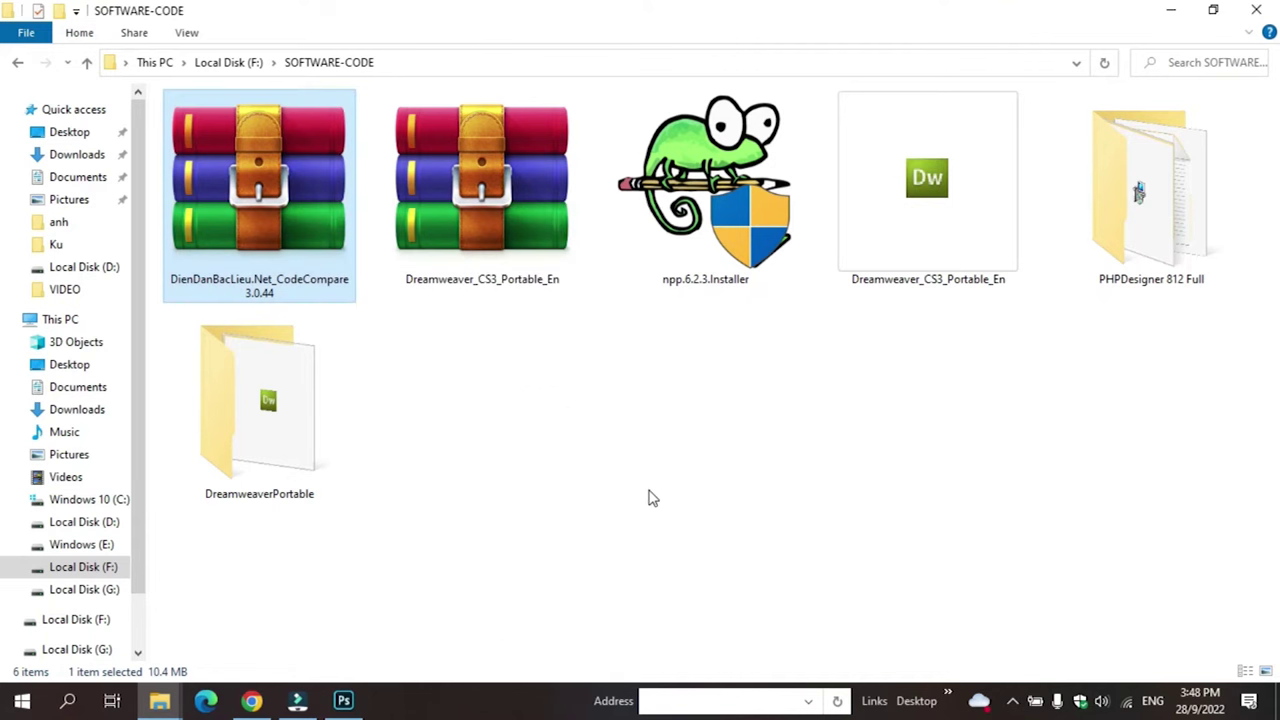
# Permanently delete the DienDanBacLieu.Net_CodeCompare3.0.44 archive
pyautogui.hotkey('shift', 'Delete')
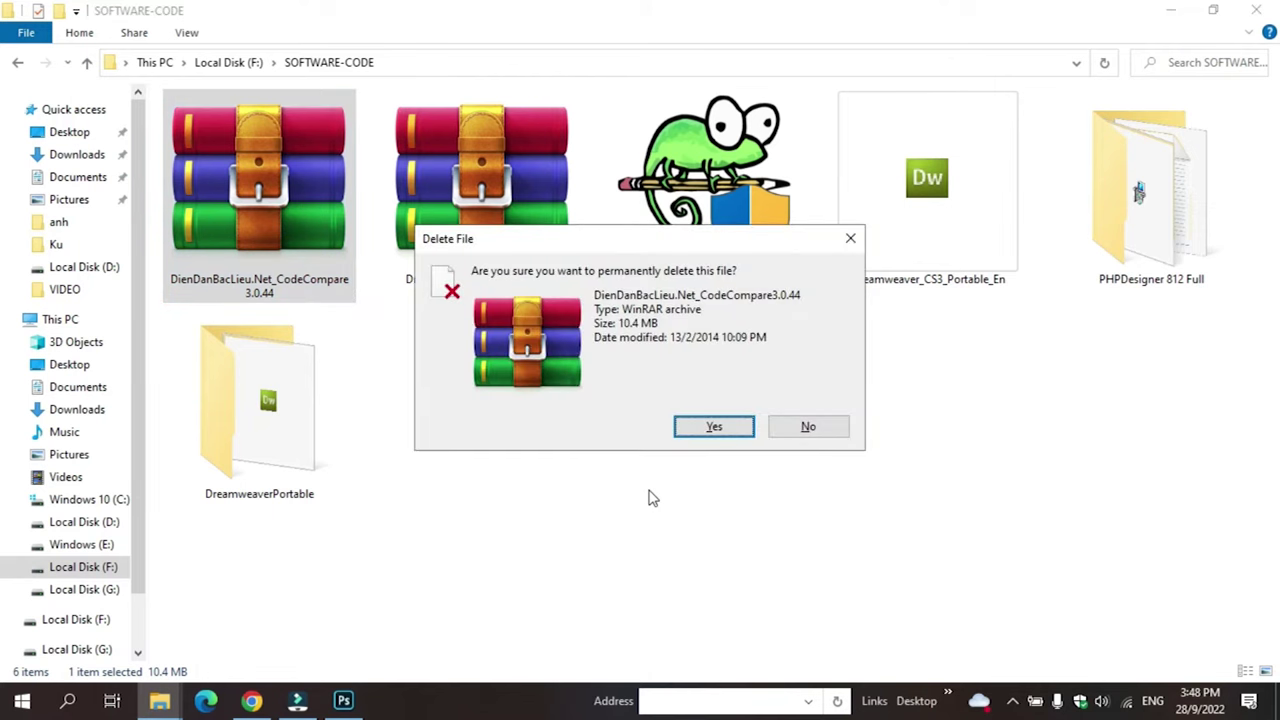
pyautogui.press('Return')
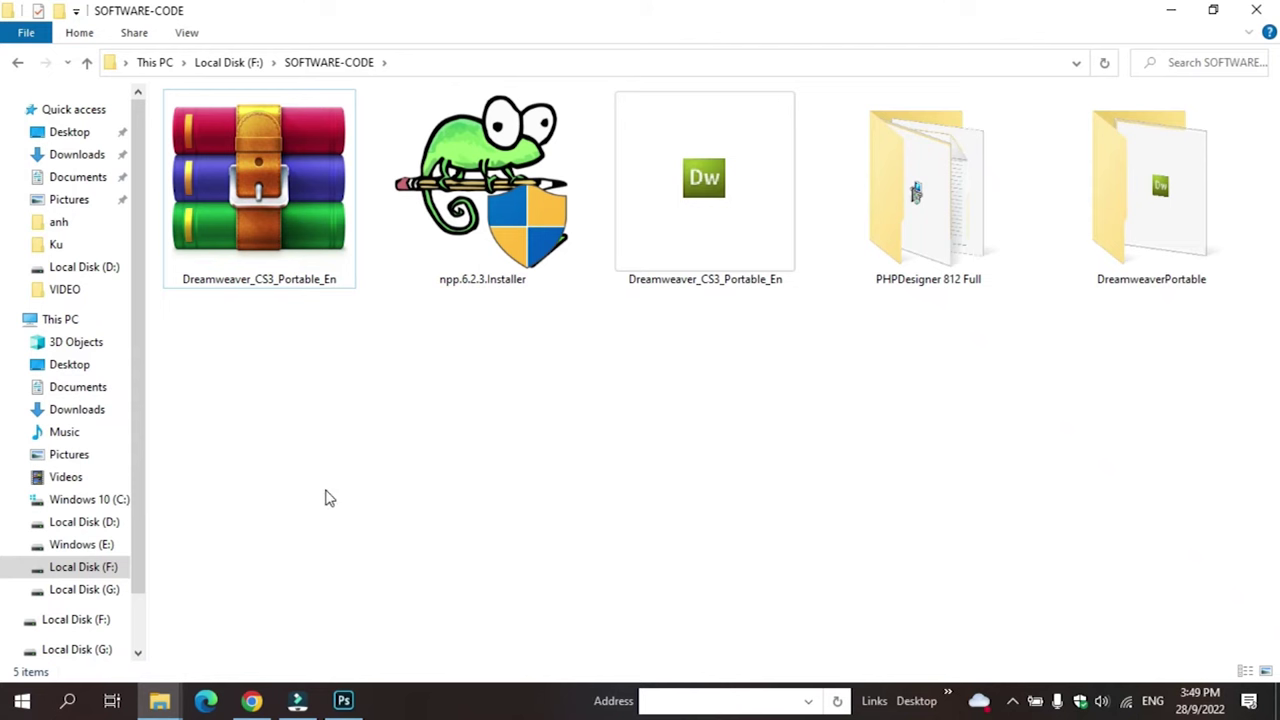
# Open the security properties of the Dreamweaver_CS3_Portable_En archive and check whether Everyone's permissions can be edited
pyautogui.rightClick(277, 238)
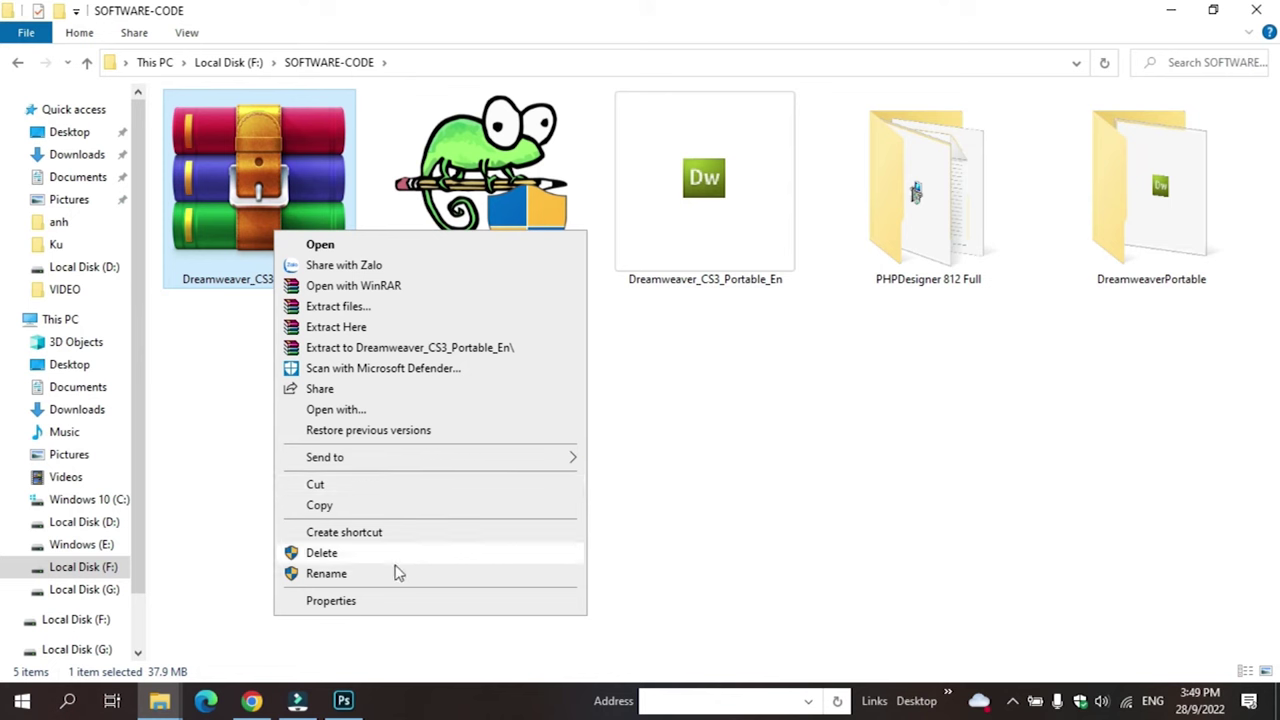
pyautogui.click(331, 601)
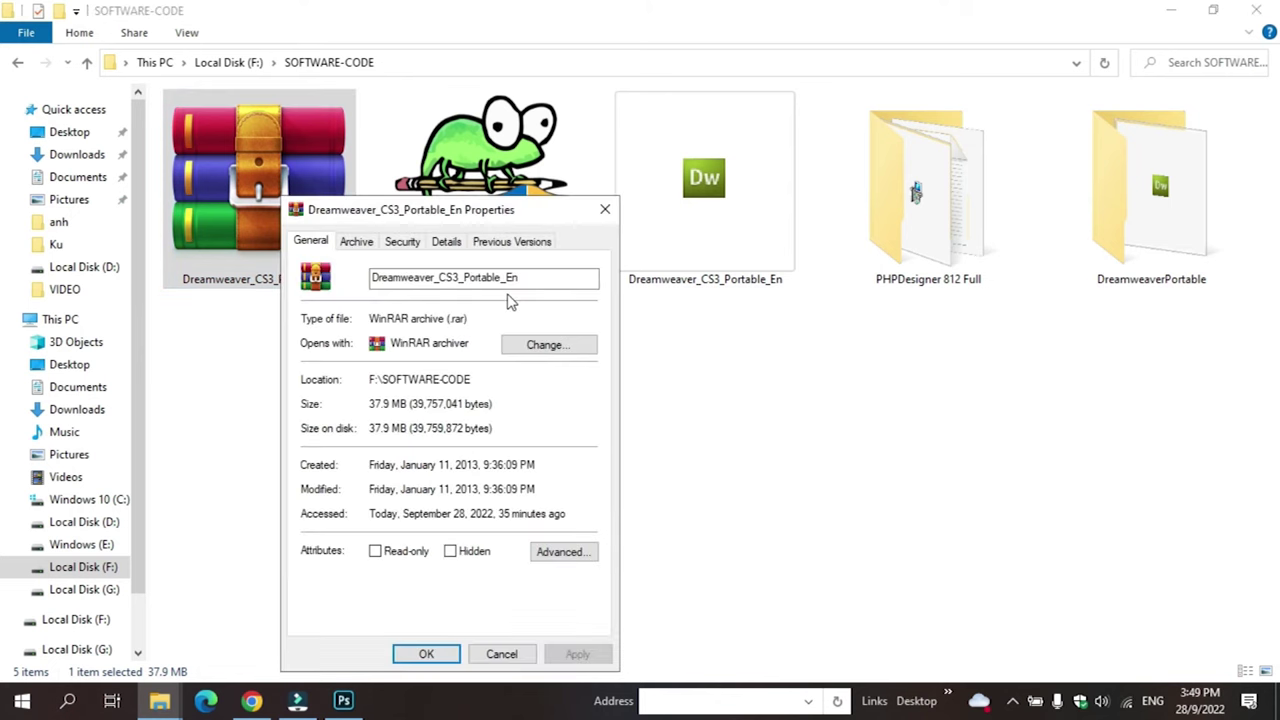
pyautogui.click(404, 244)
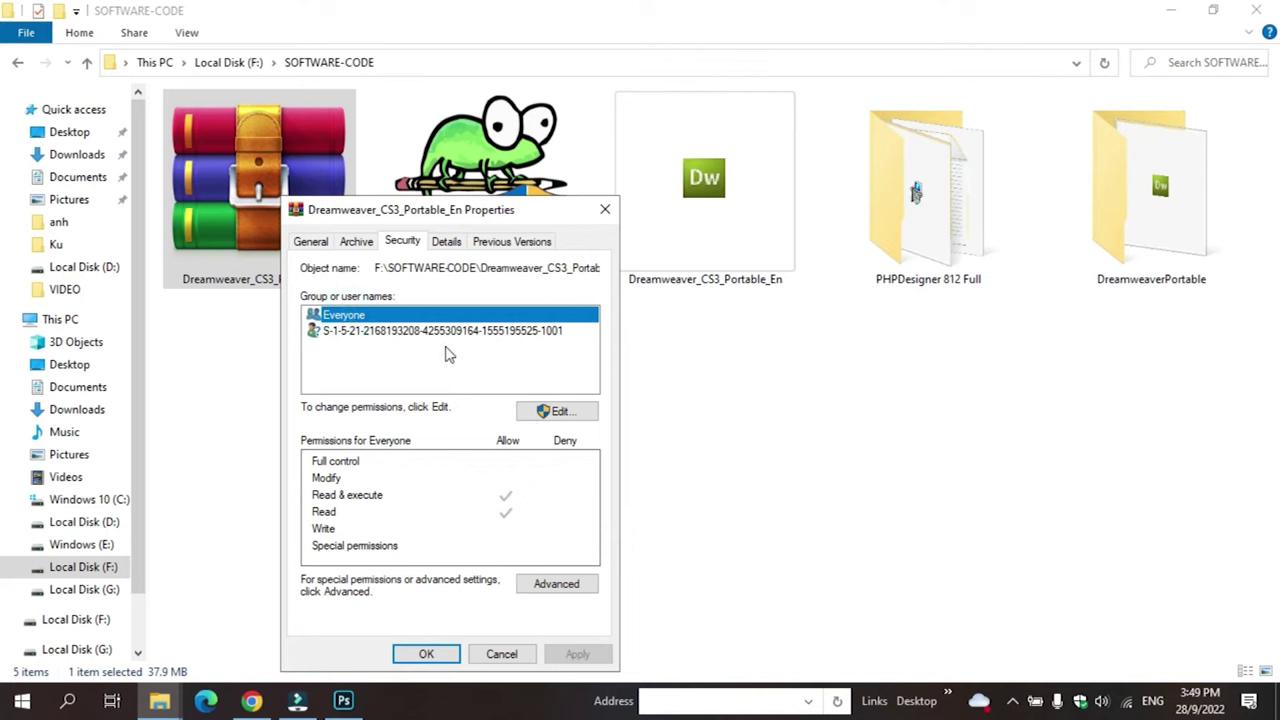
pyautogui.click(557, 414)
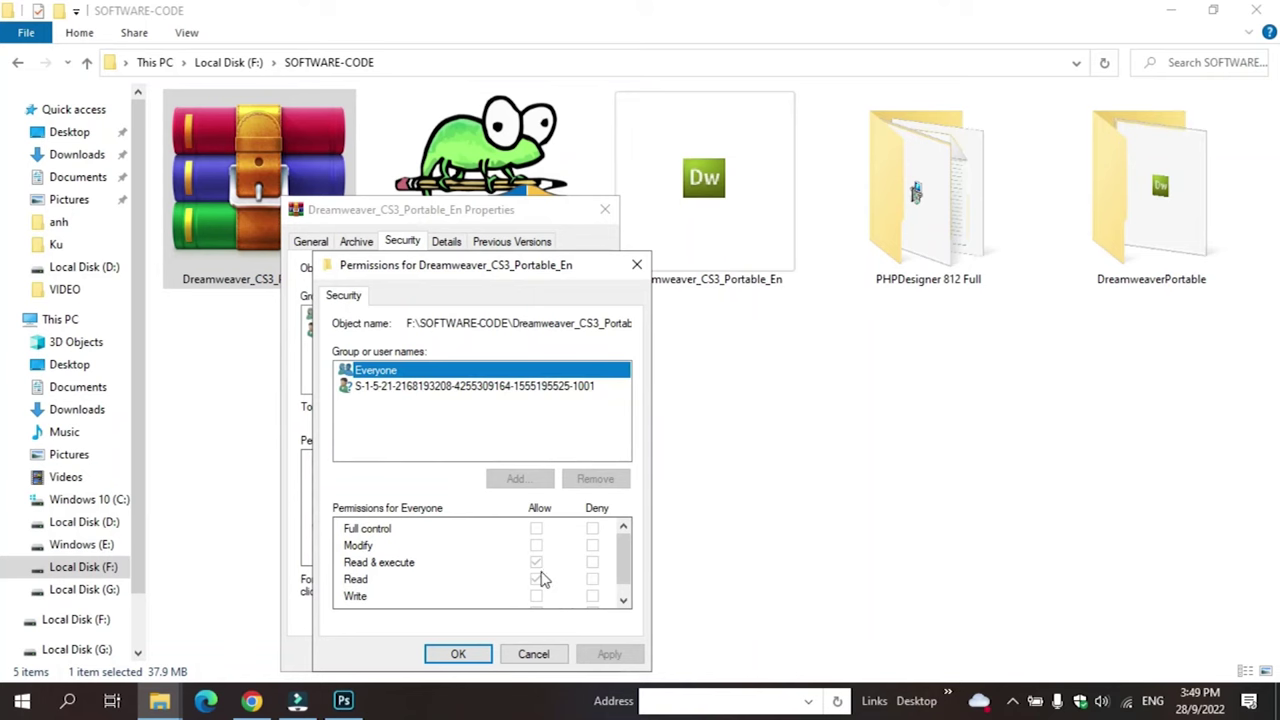
pyautogui.click(533, 654)
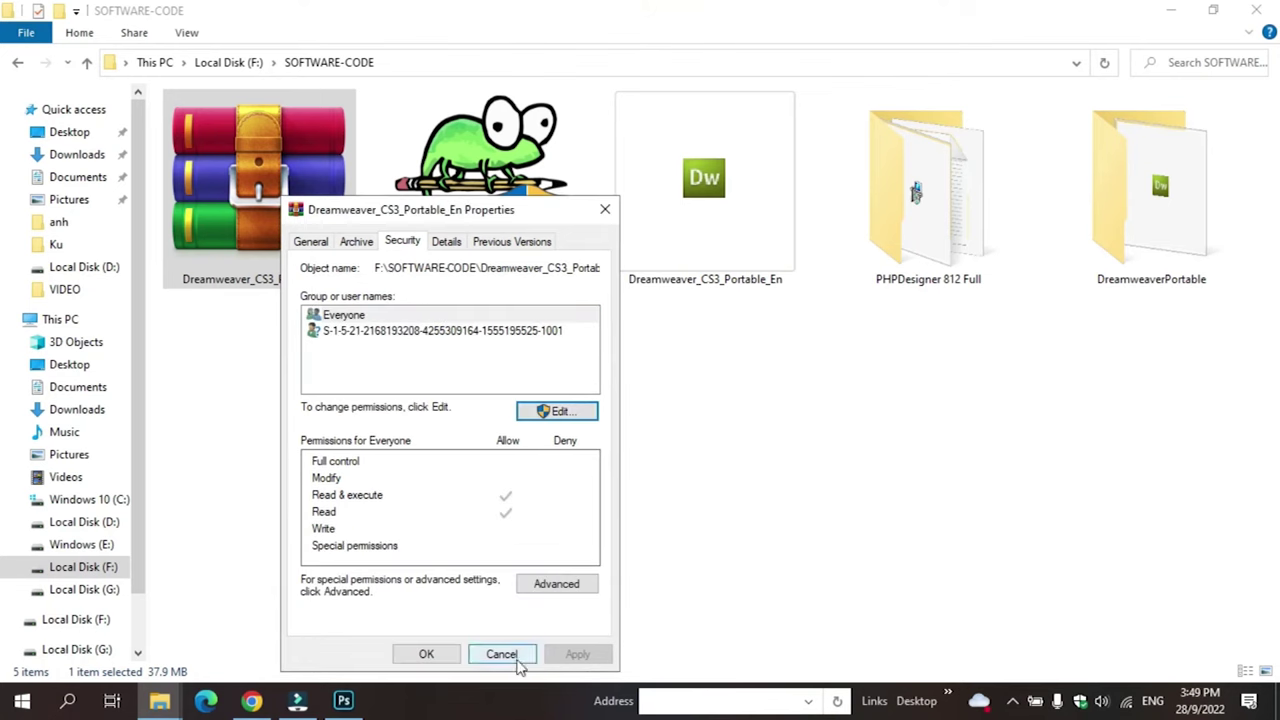
# Change the owner of the Dreamweaver_CS3_Portable_En archive to Everyone, checking the name, apply the change and close the advanced security settings
pyautogui.click(557, 584)
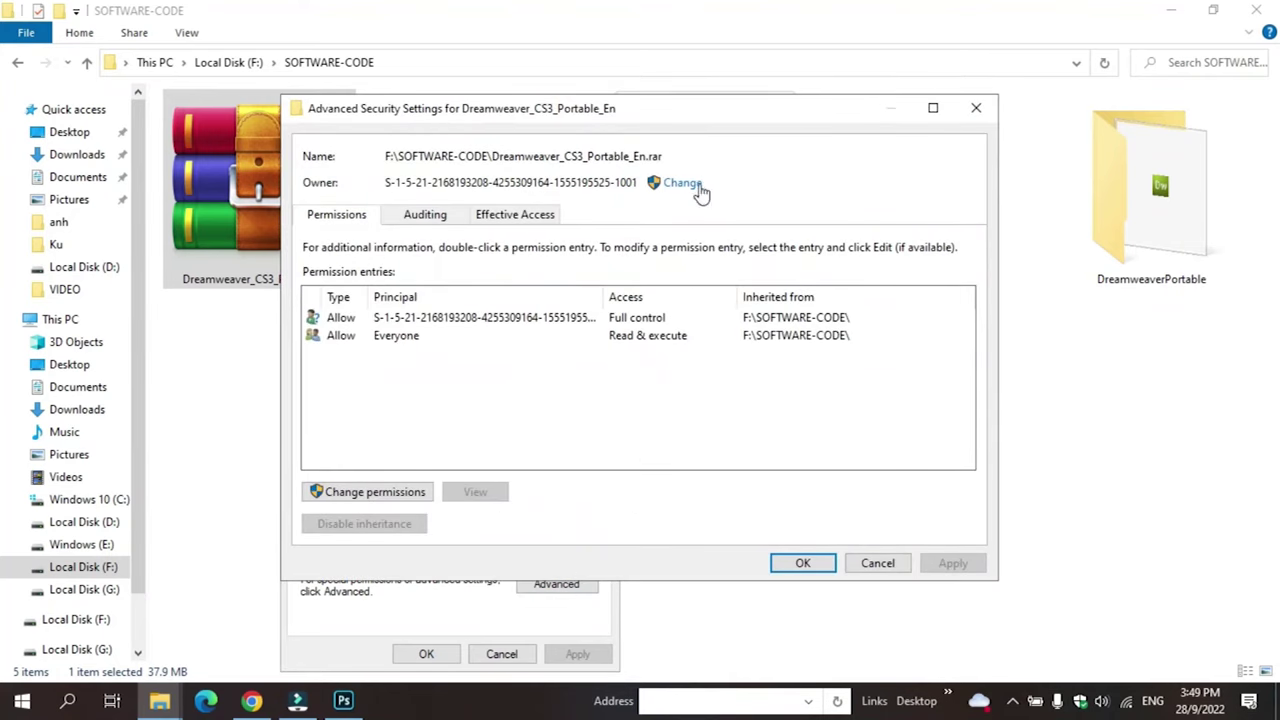
pyautogui.click(684, 184)
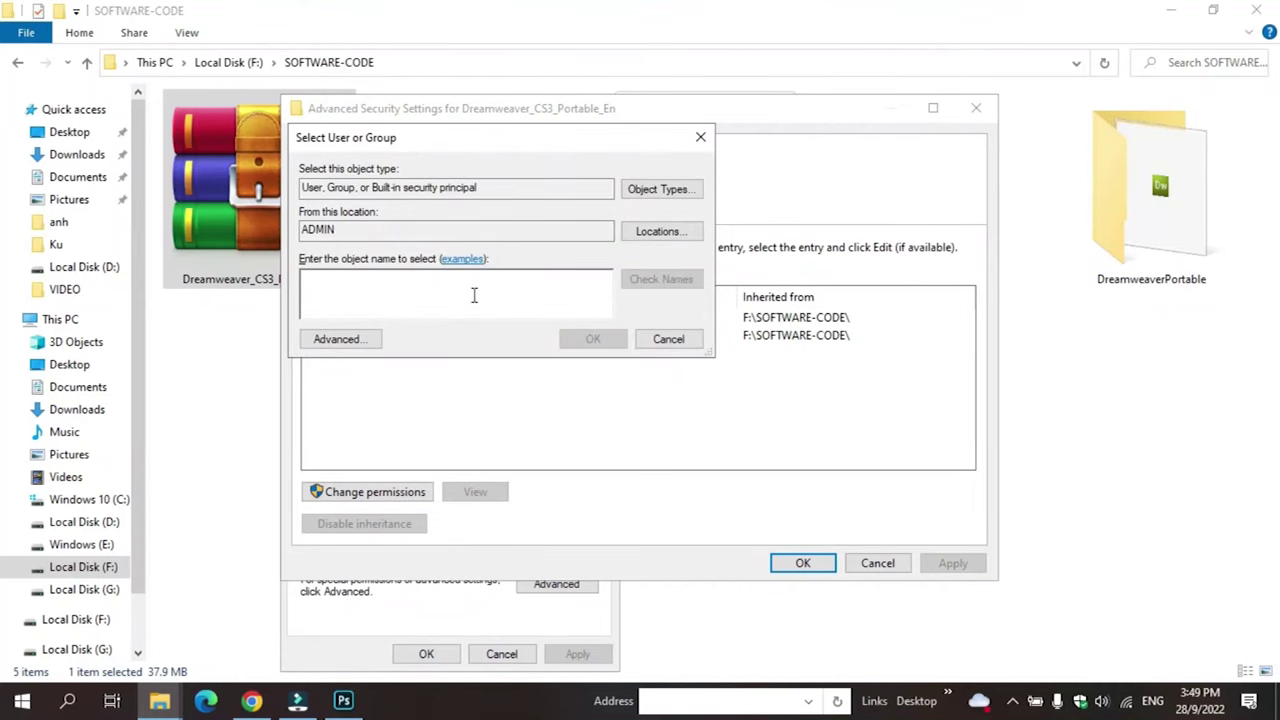
pyautogui.write('Everyone')
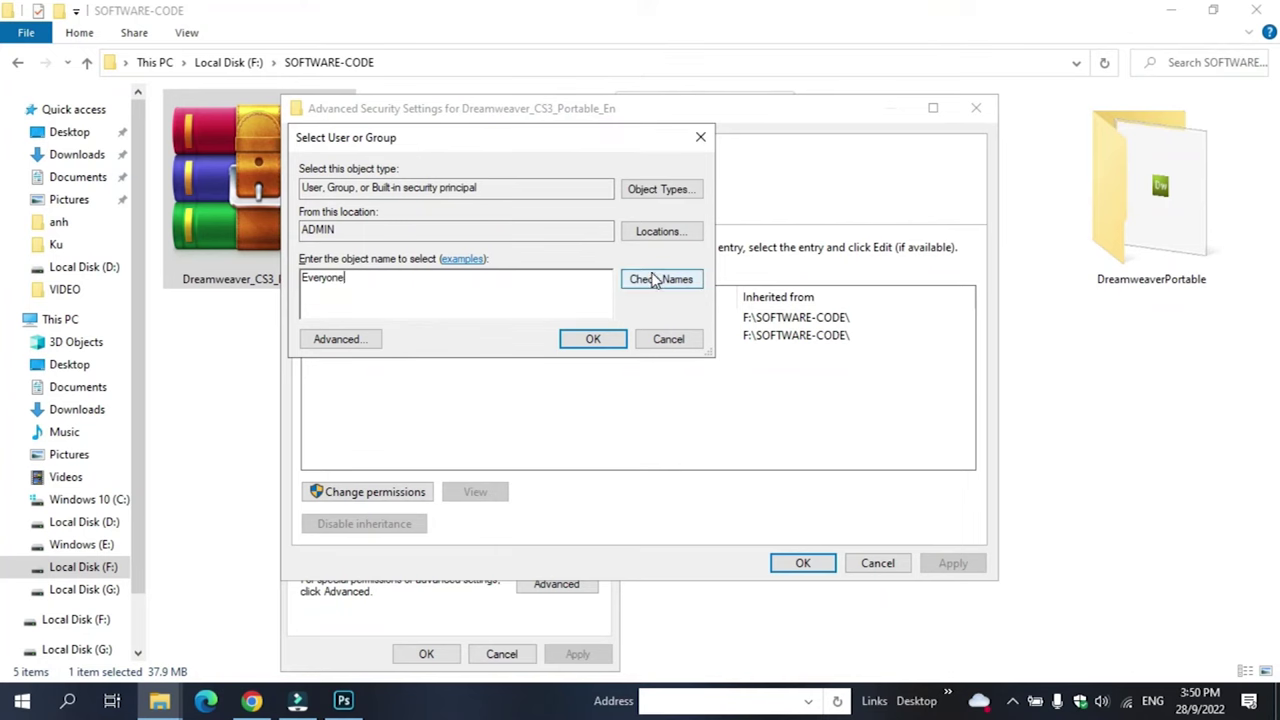
pyautogui.click(652, 279)
pyautogui.click(604, 345)
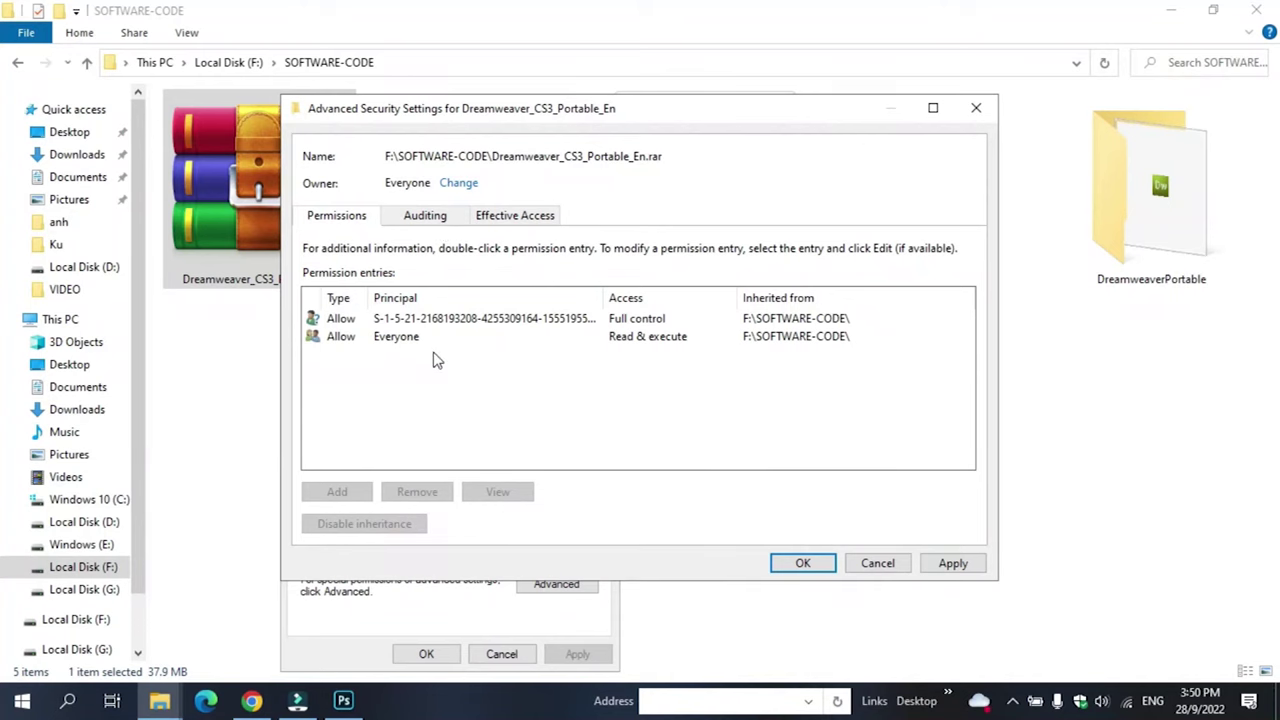
pyautogui.click(399, 342)
pyautogui.click(398, 338)
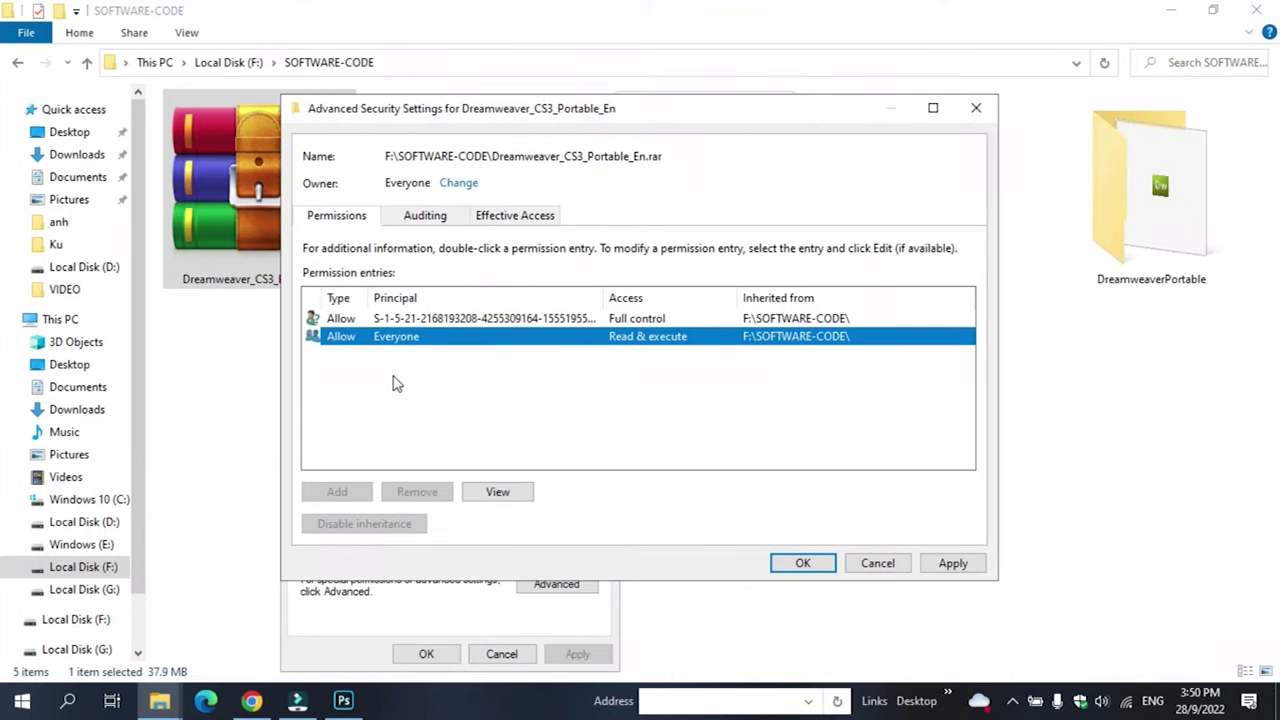
pyautogui.click(953, 564)
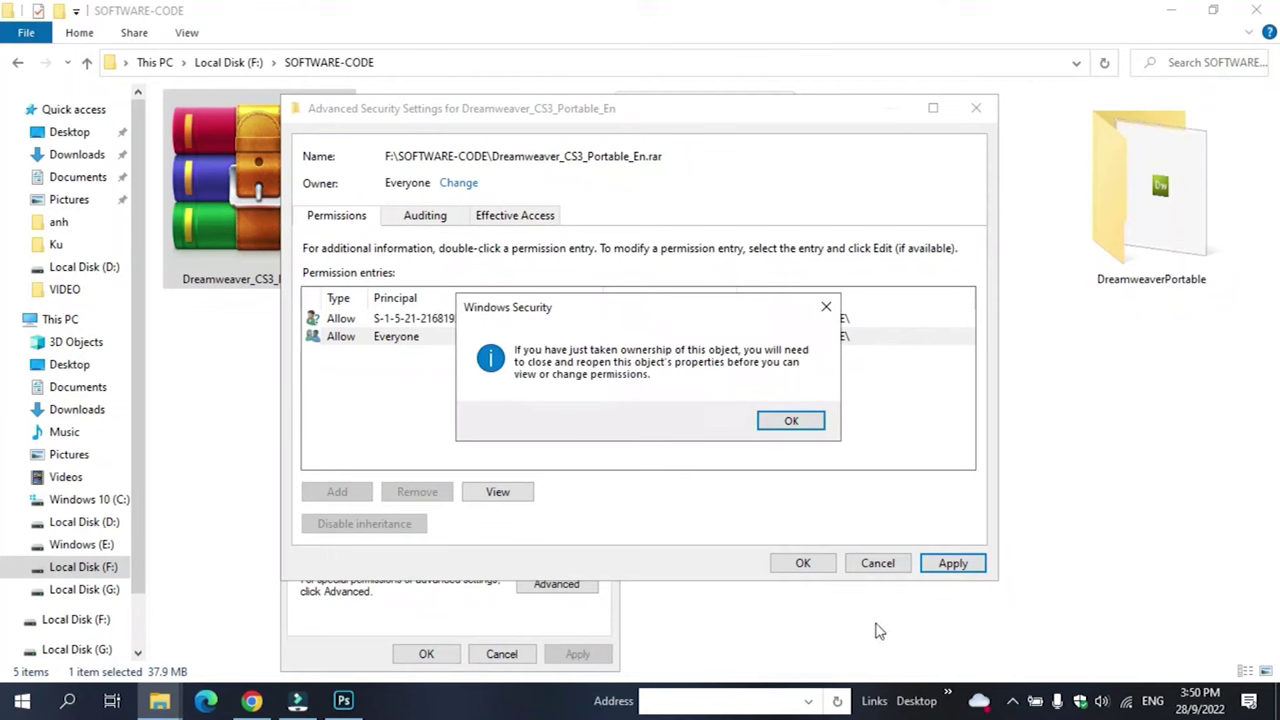
pyautogui.click(791, 421)
pyautogui.click(856, 568)
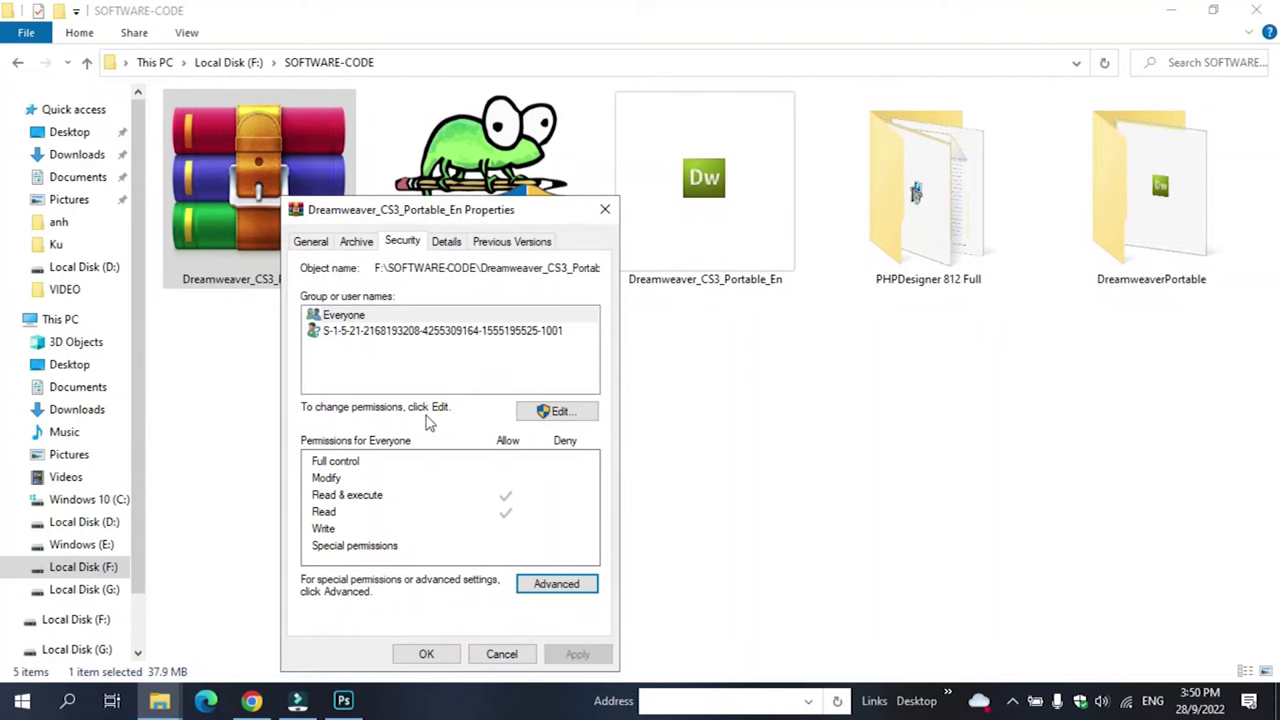
# Allow Everyone Full control over the Dreamweaver_CS3_Portable_En archive, apply the permissions and close its properties
pyautogui.click(343, 316)
pyautogui.click(560, 412)
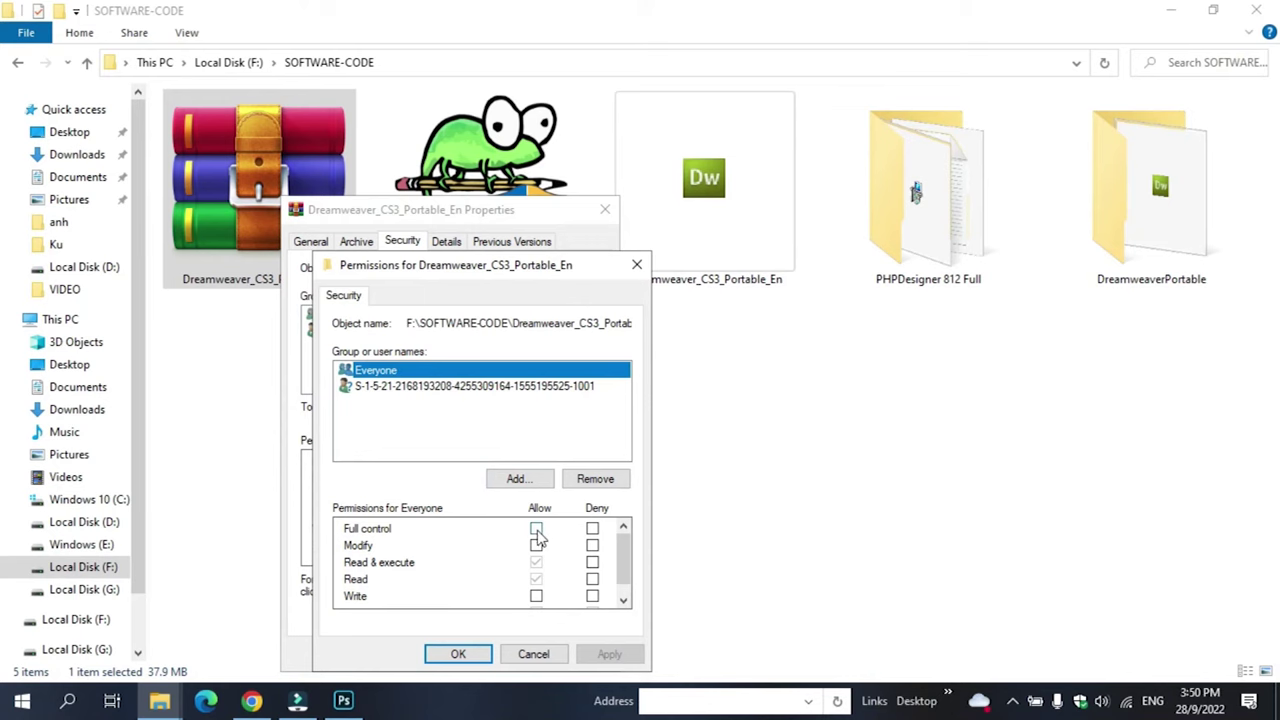
pyautogui.click(536, 528)
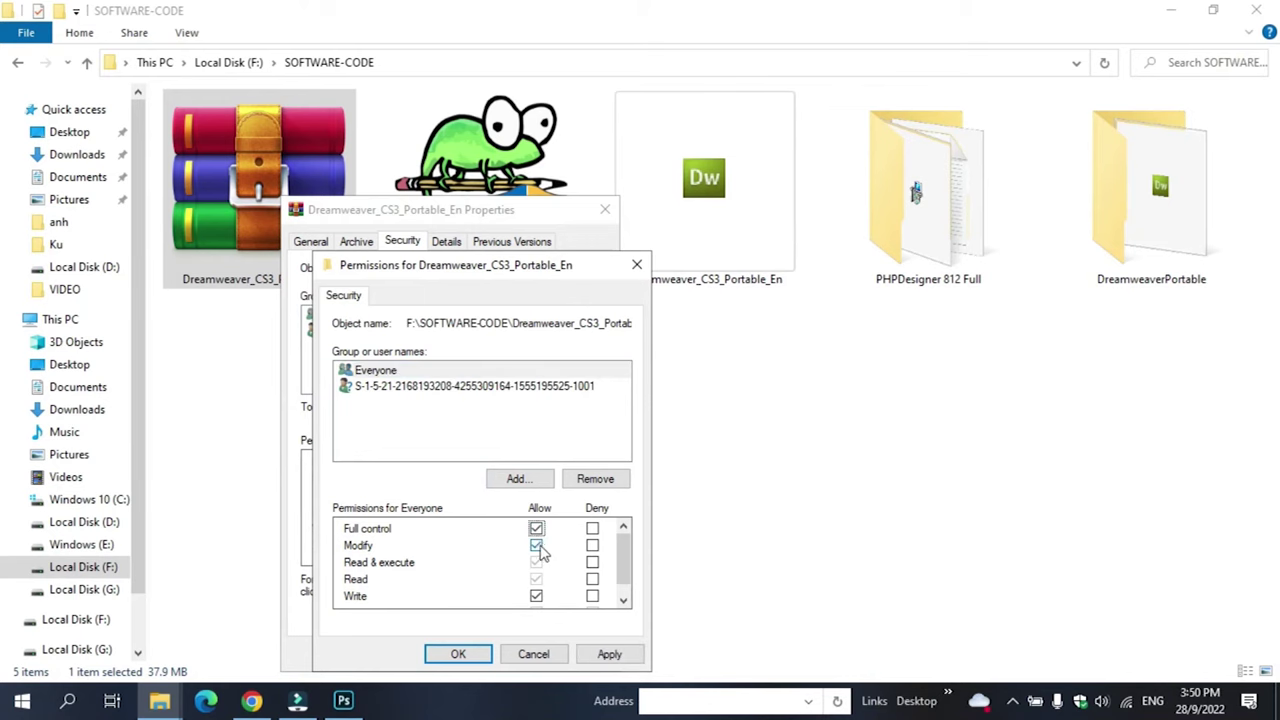
pyautogui.click(608, 654)
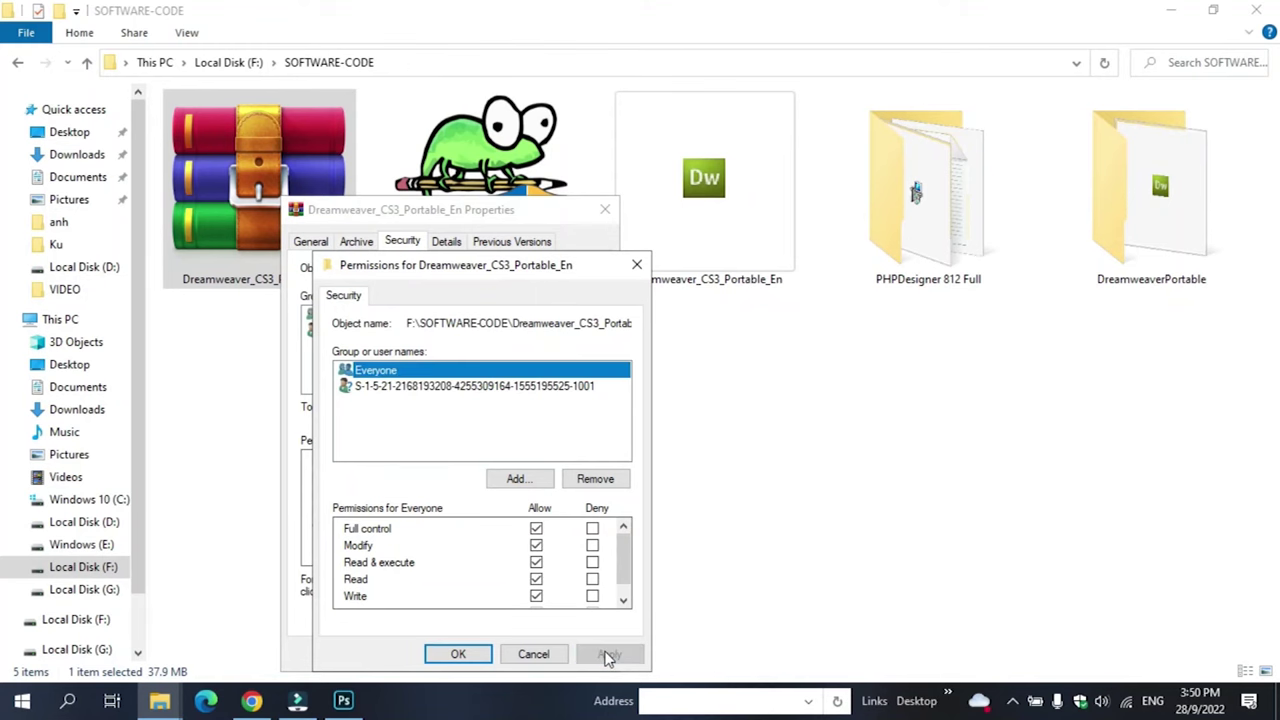
pyautogui.click(458, 654)
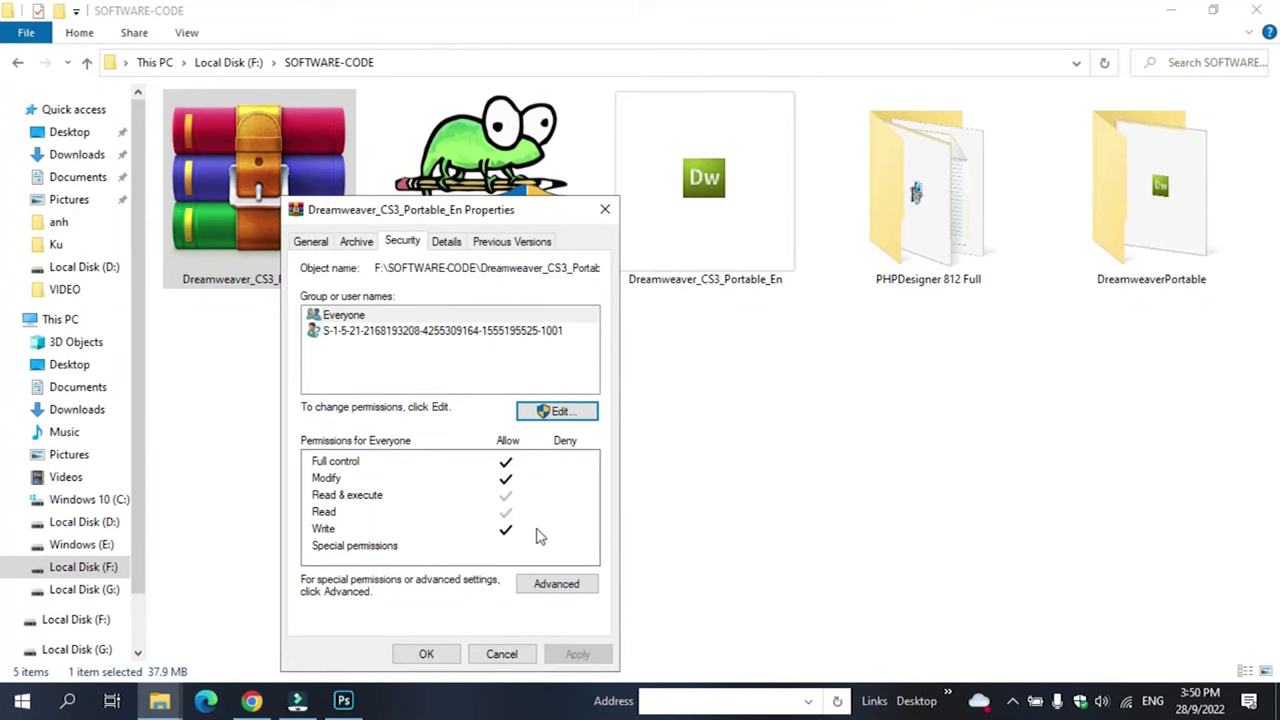
pyautogui.click(427, 654)
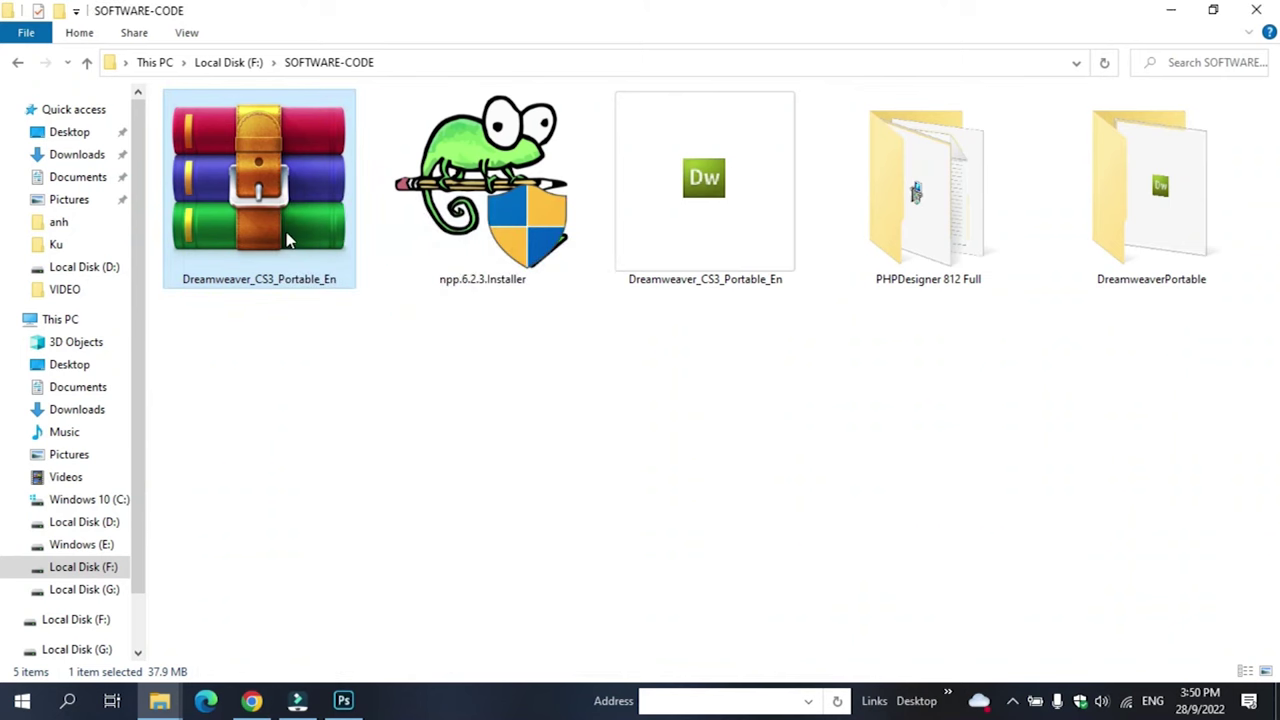
# Permanently delete the Dreamweaver_CS3_Portable_En archive
pyautogui.hotkey('shift', 'Delete')
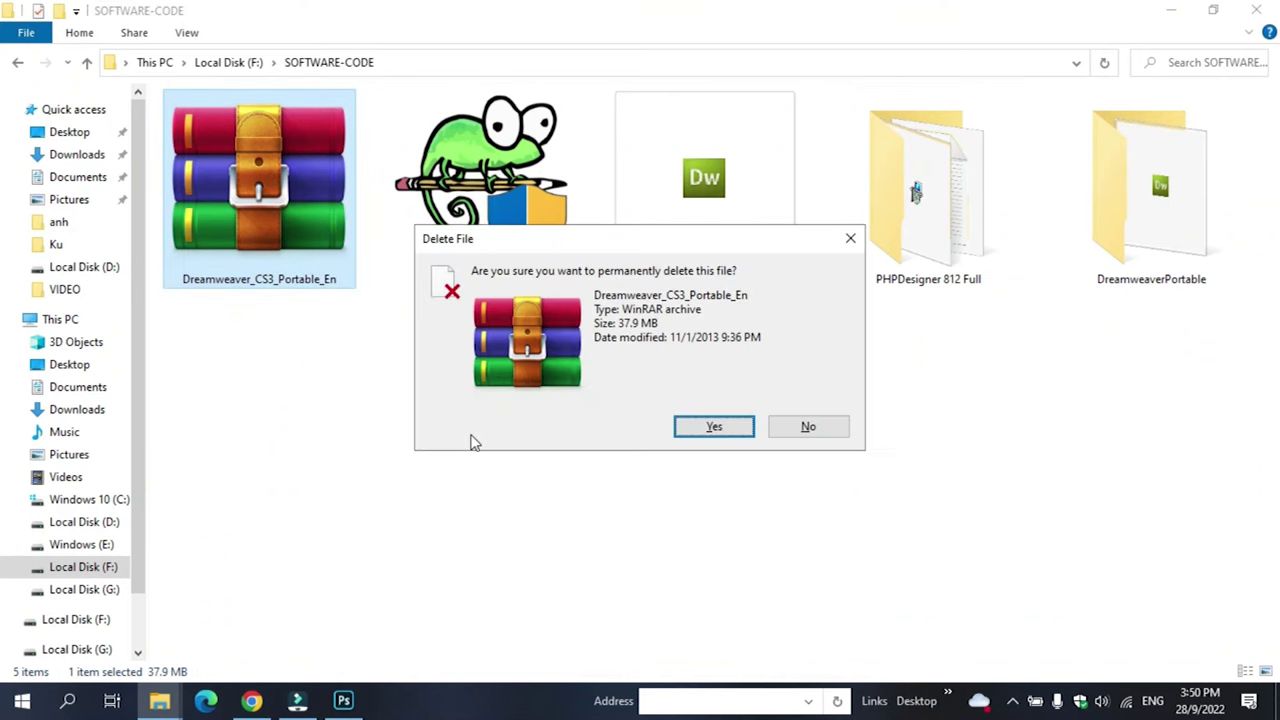
pyautogui.press('Return')
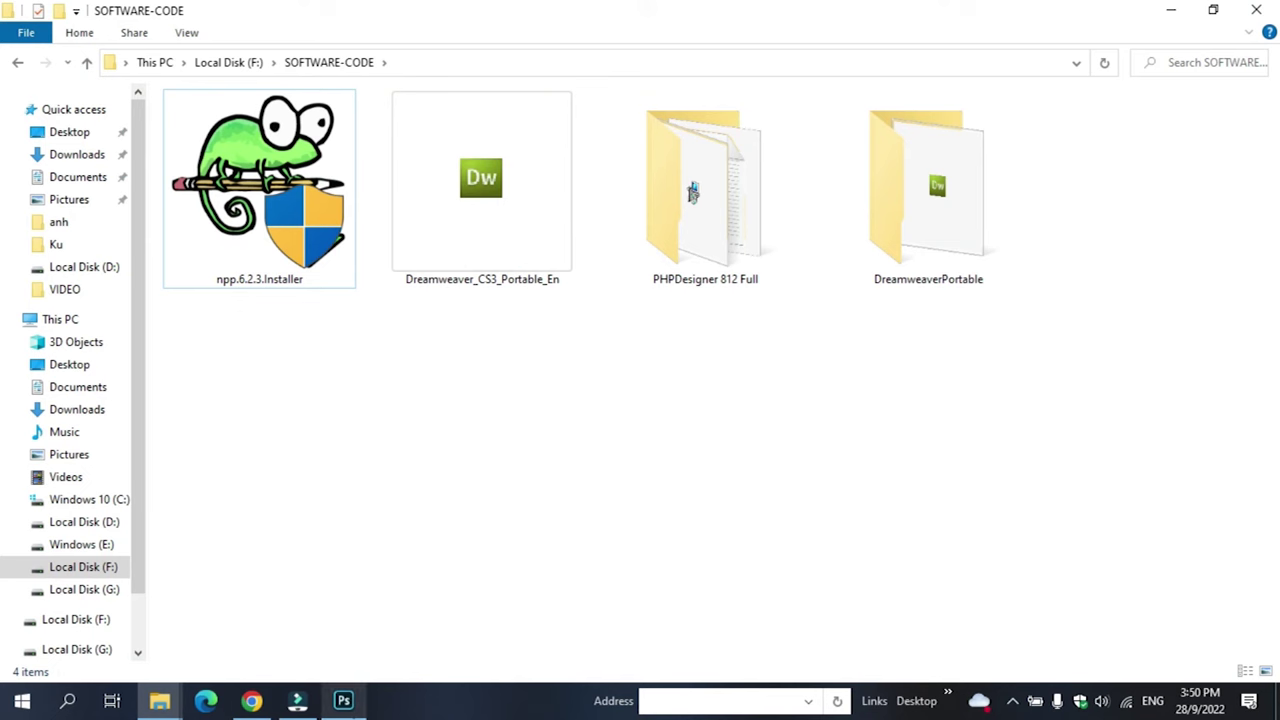
# Switch to the Untitled-1 title image in Photoshop and bring up its file commands
pyautogui.click(343, 700)
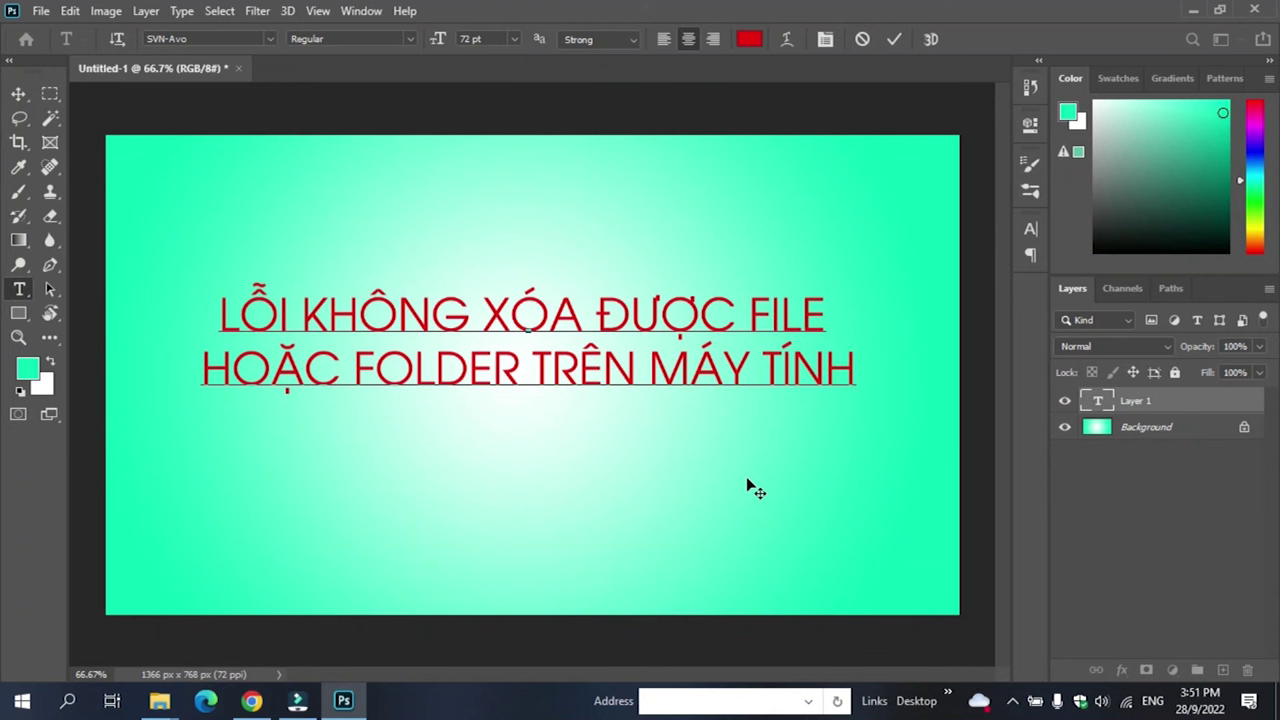
pyautogui.click(47, 14)
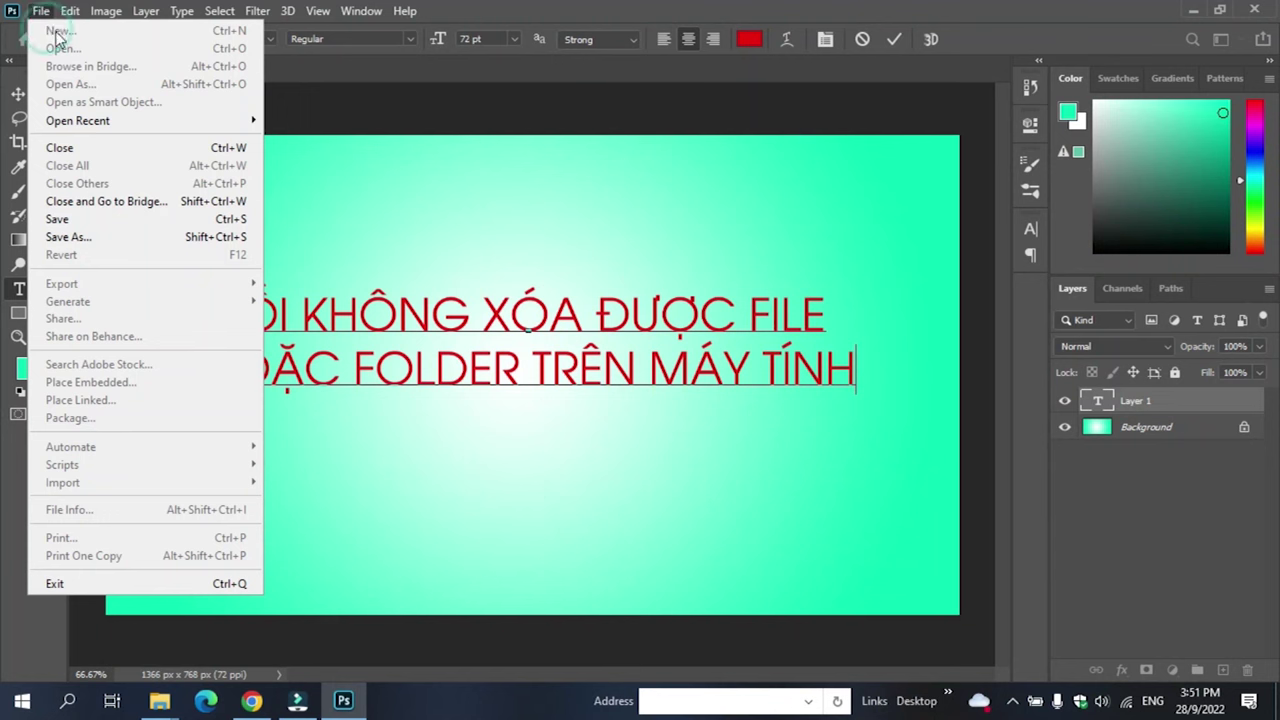